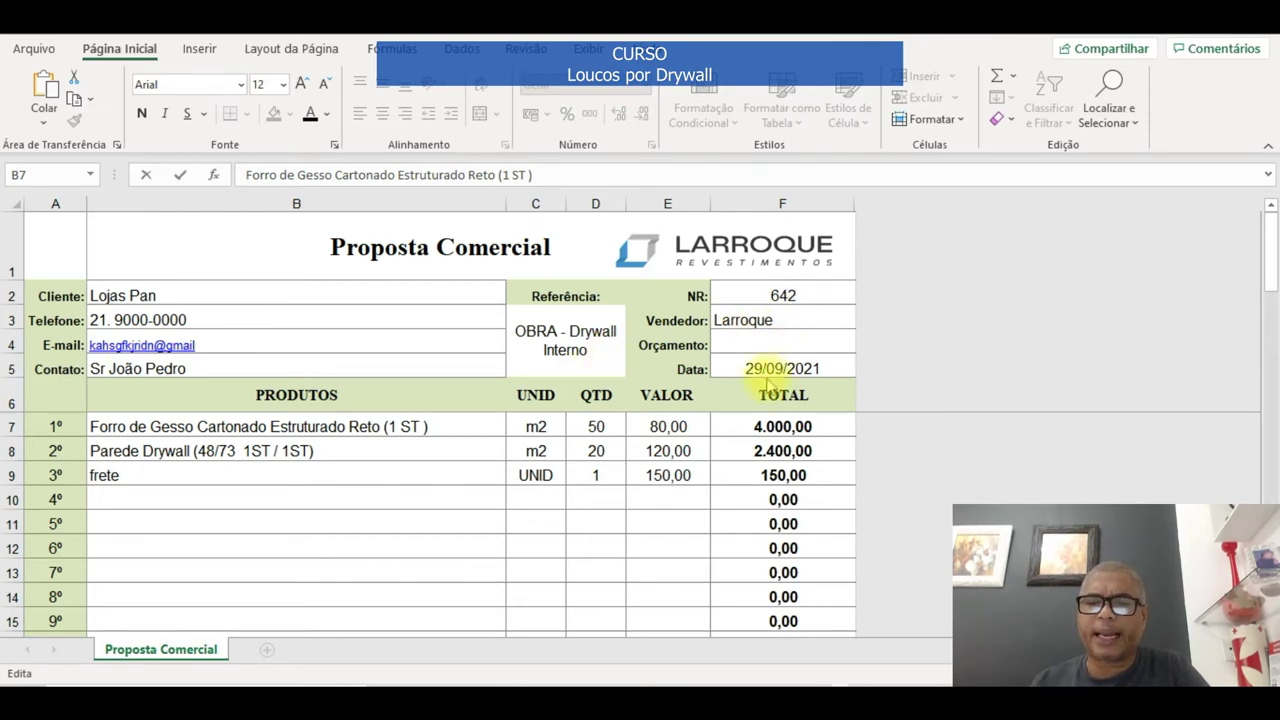
Examine the proposal's product descriptions, quantities, total, considerations and payment conditions.
left_click(205, 430)
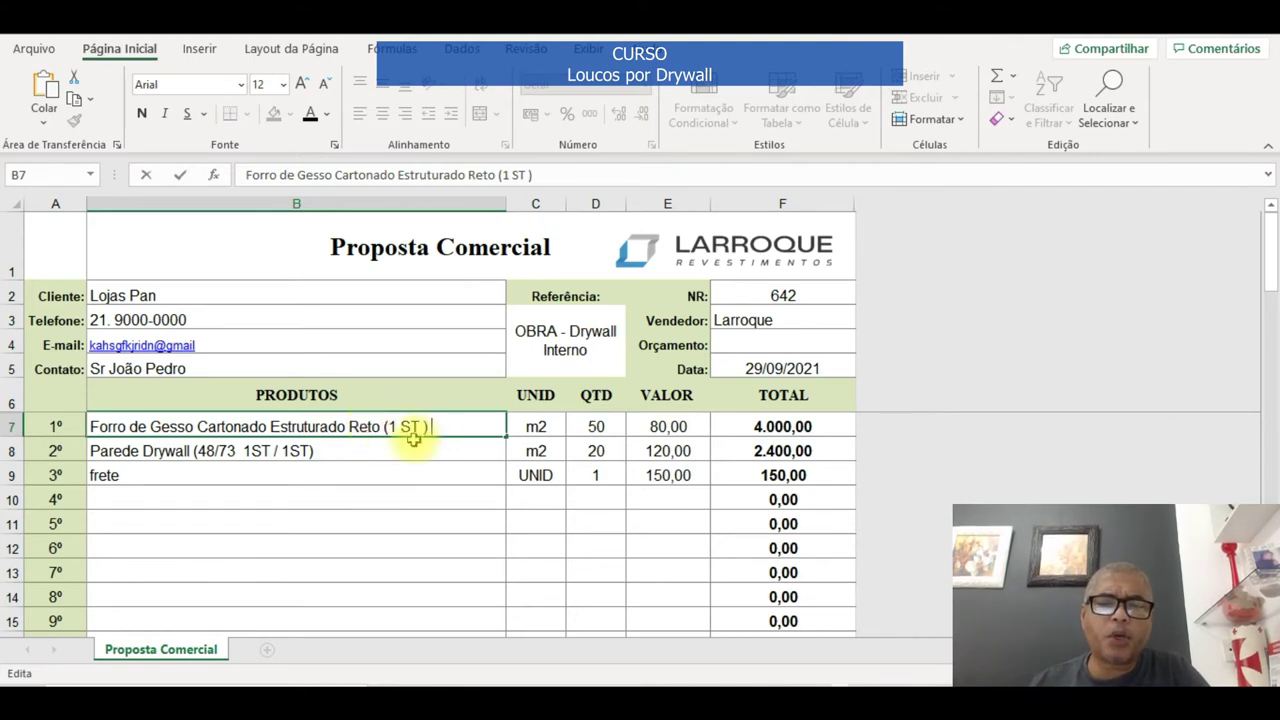
left_click(402, 430)
double_click(402, 430)
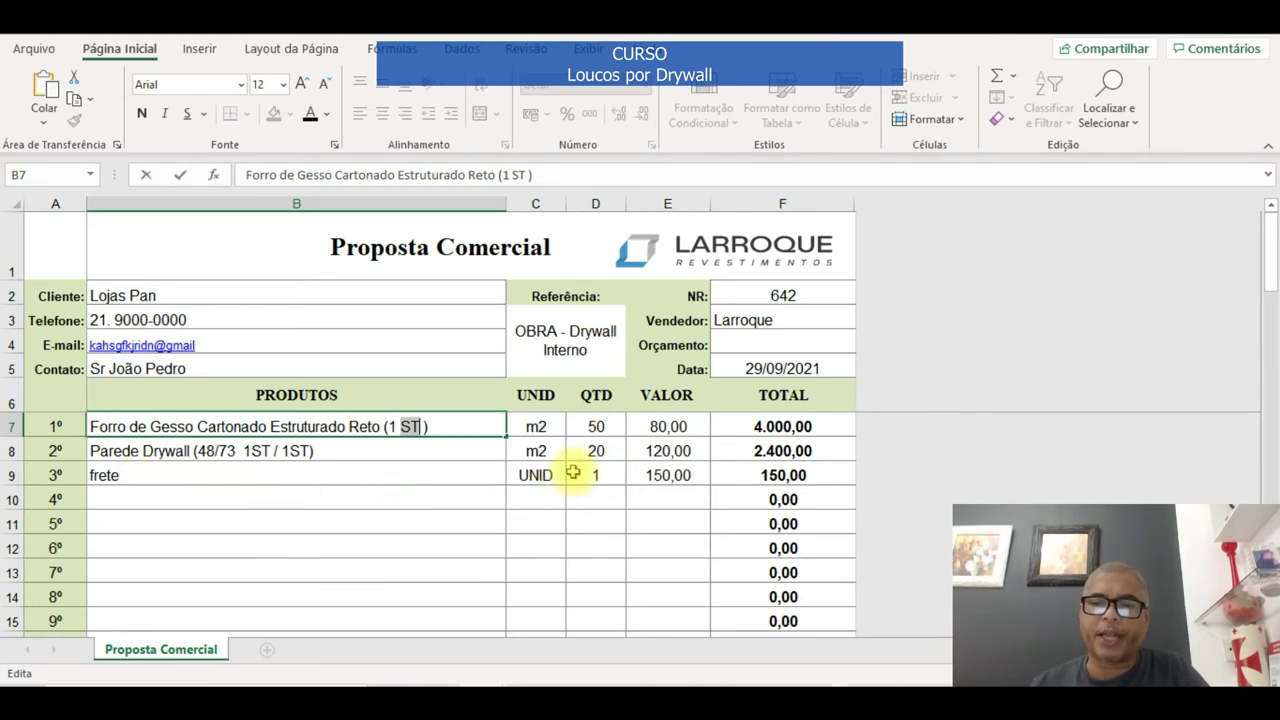
scroll(572, 473, "down", 4)
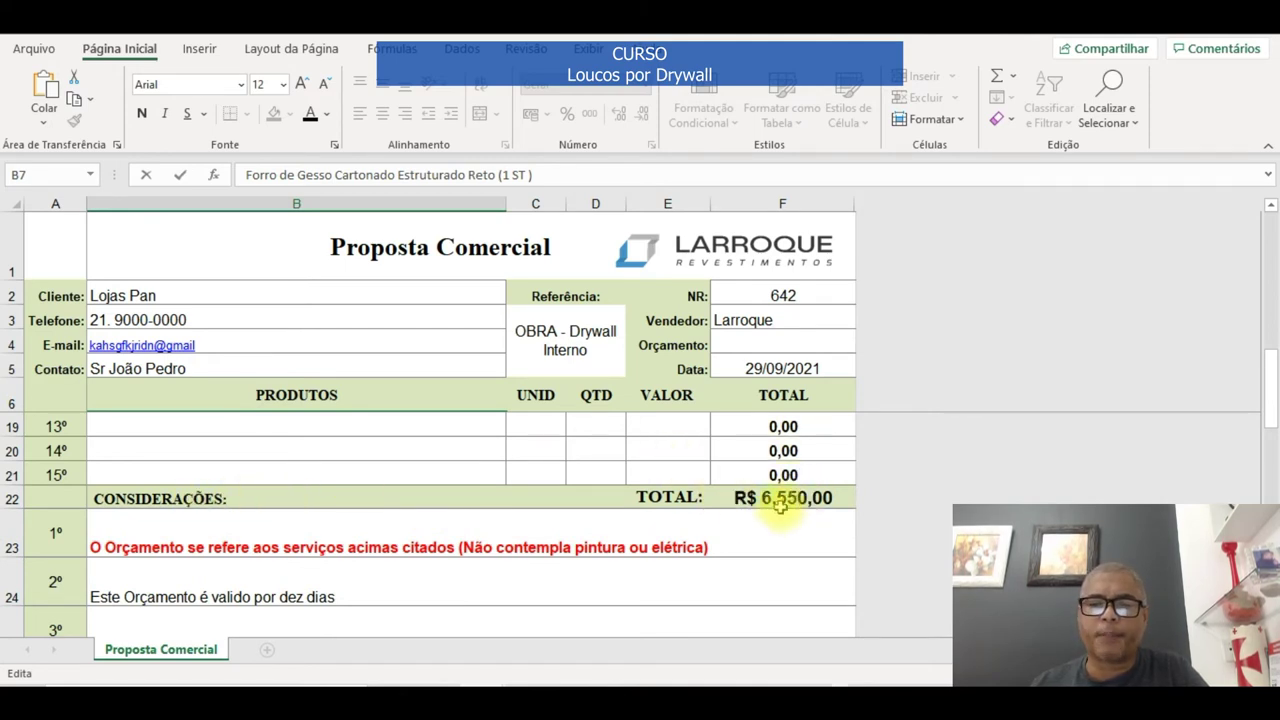
scroll(444, 467, "down", 1)
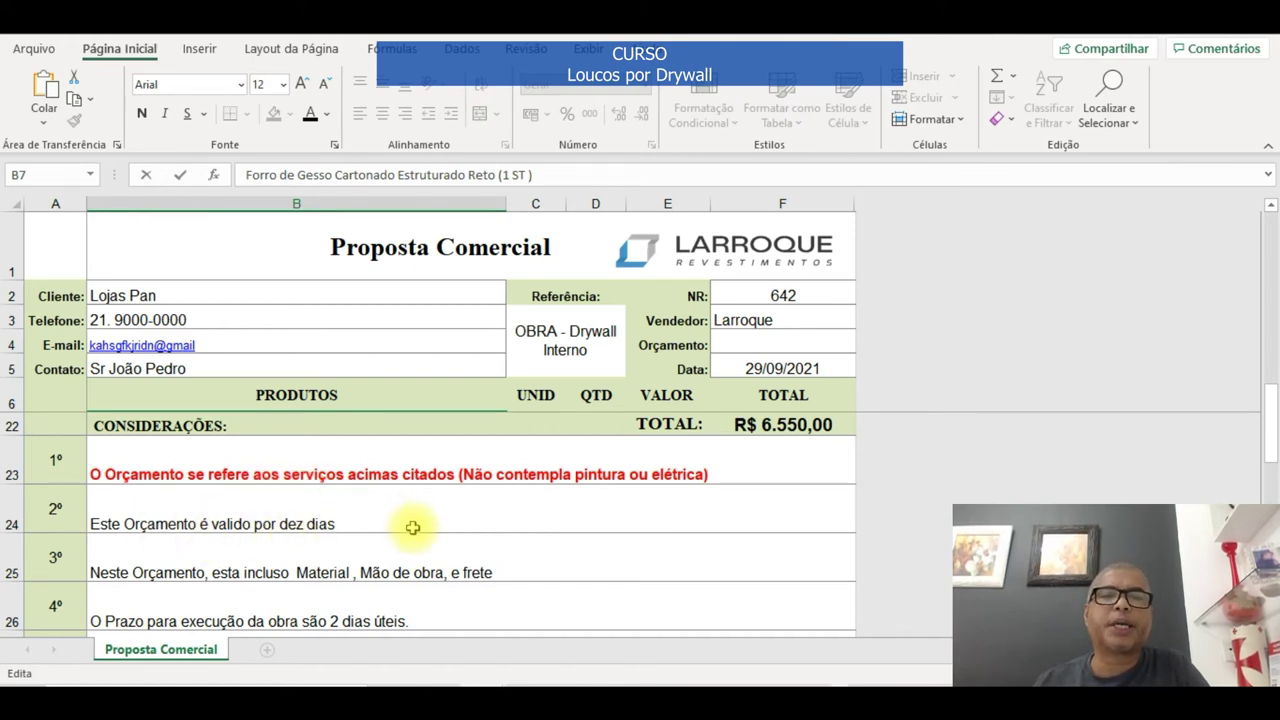
scroll(410, 533, "down", 1)
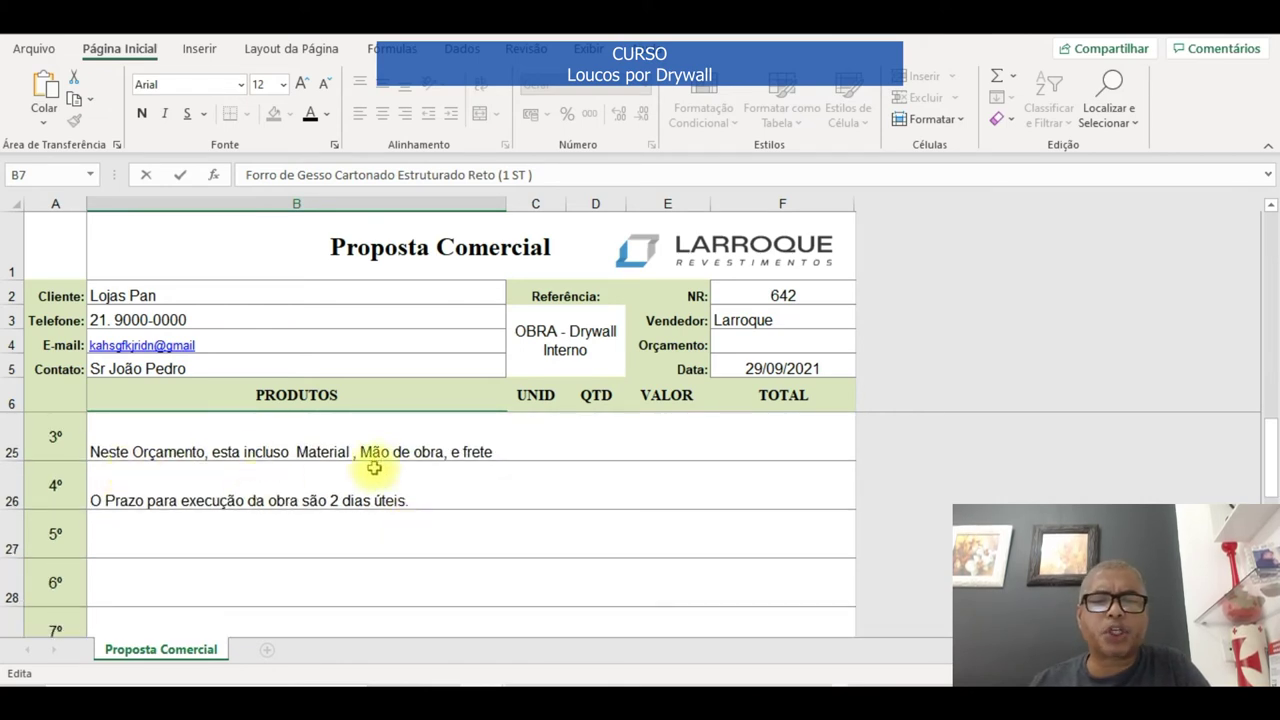
scroll(515, 462, "up", 1)
scroll(275, 500, "down", 1)
scroll(300, 495, "up", 2)
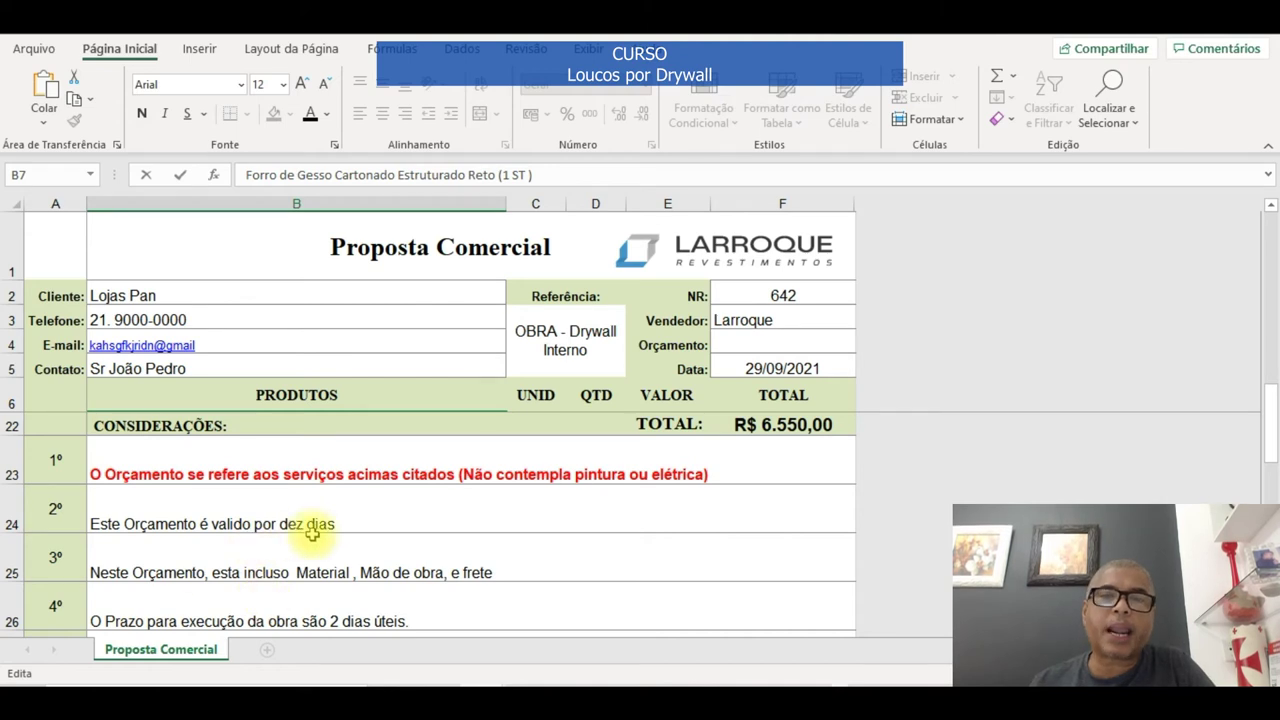
scroll(318, 515, "down", 1)
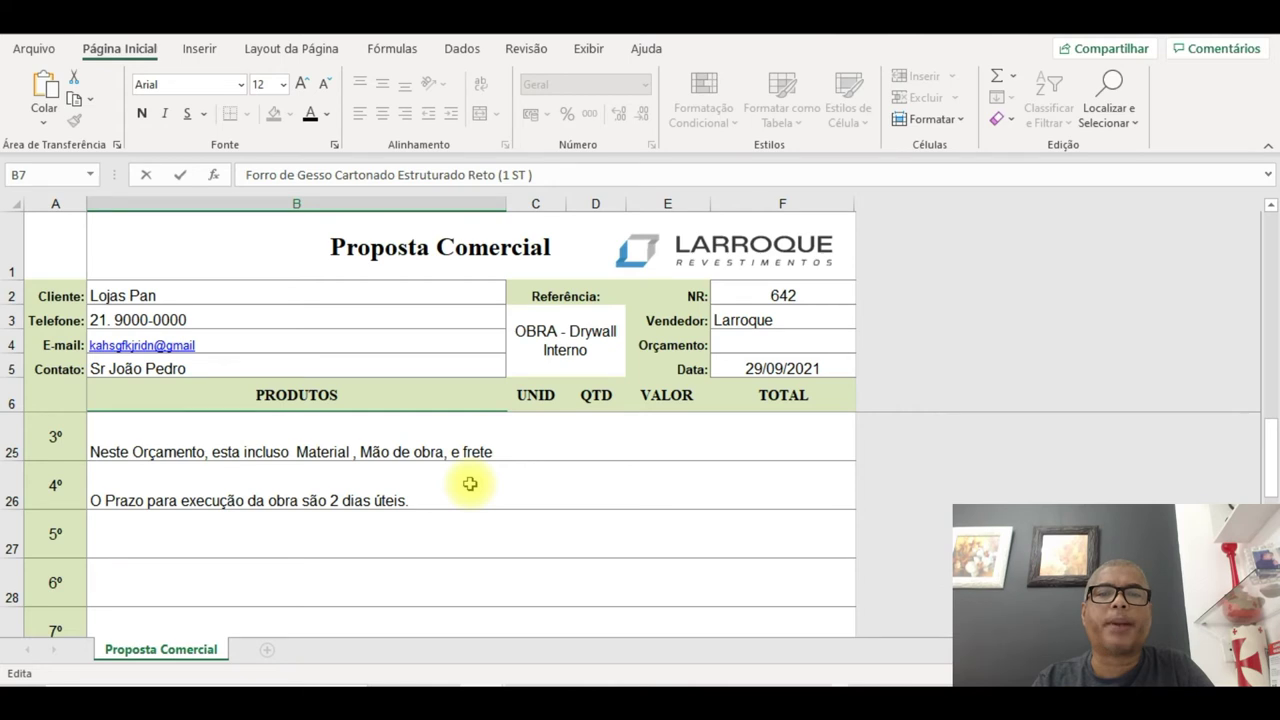
scroll(470, 484, "down", 3)
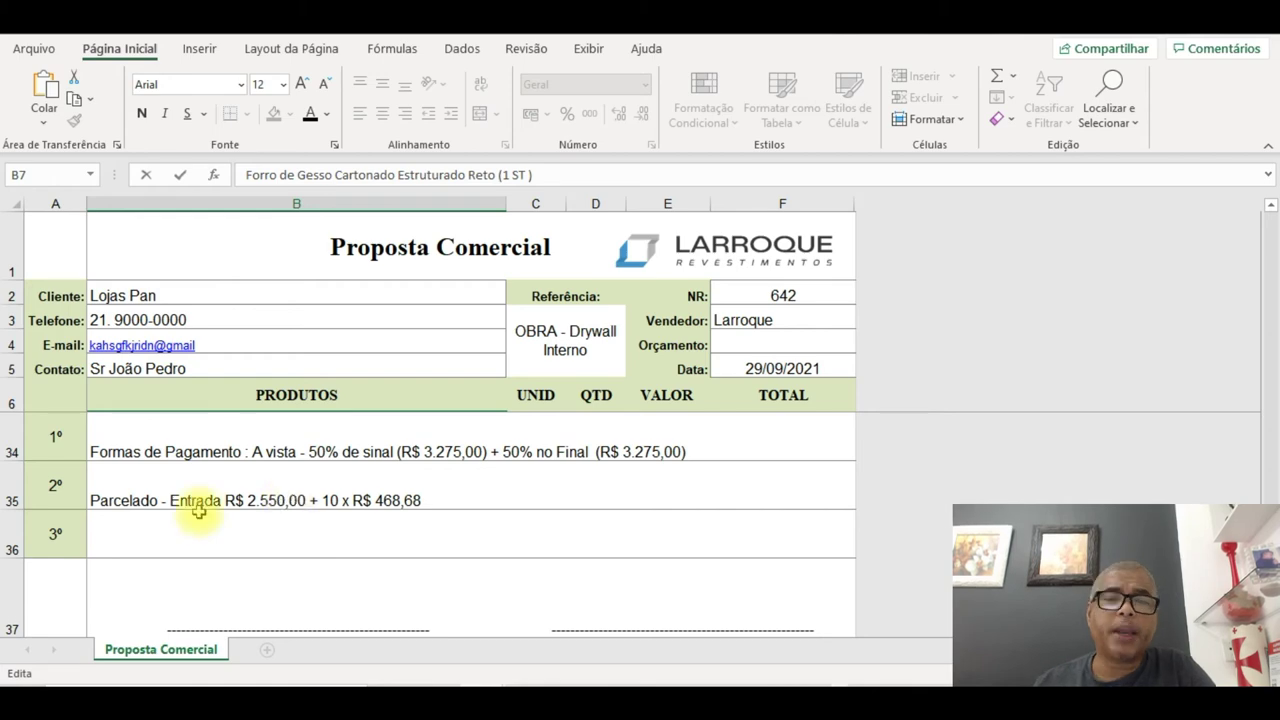
Compare the proposal's overall total with the cash and installment terms under the commercial conditions.
scroll(520, 509, "up", 7)
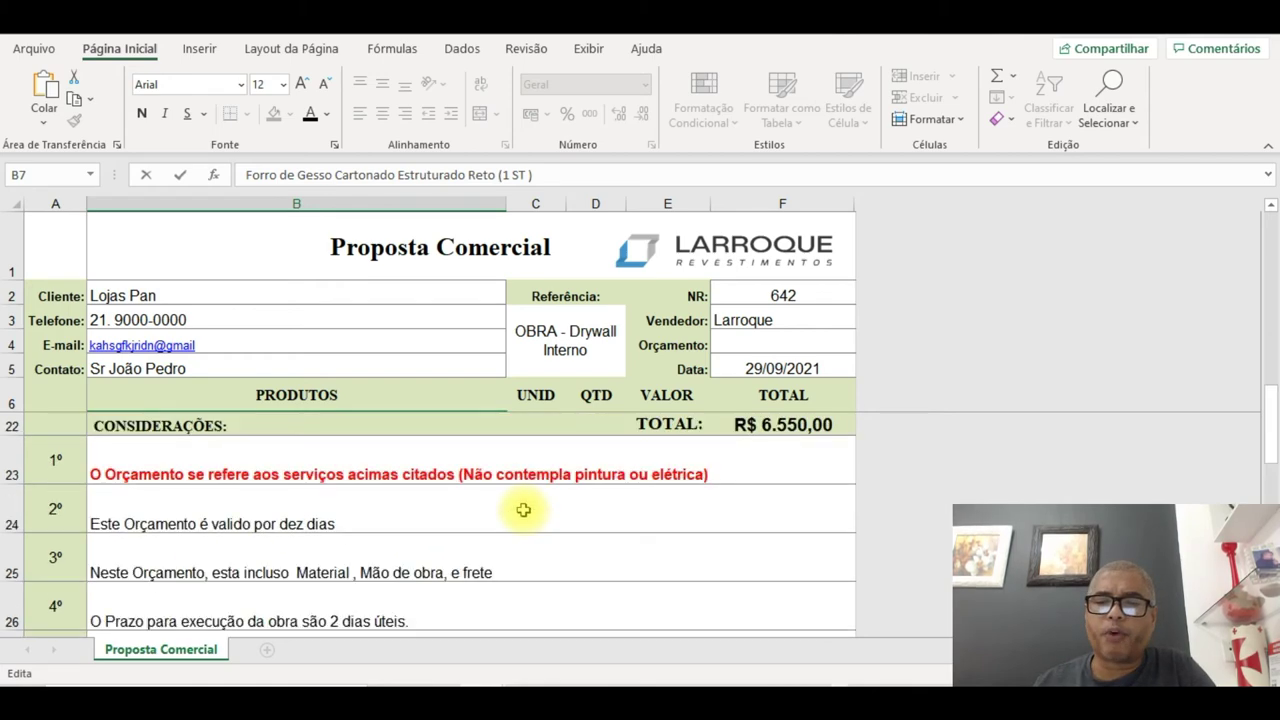
scroll(580, 488, "down", 2)
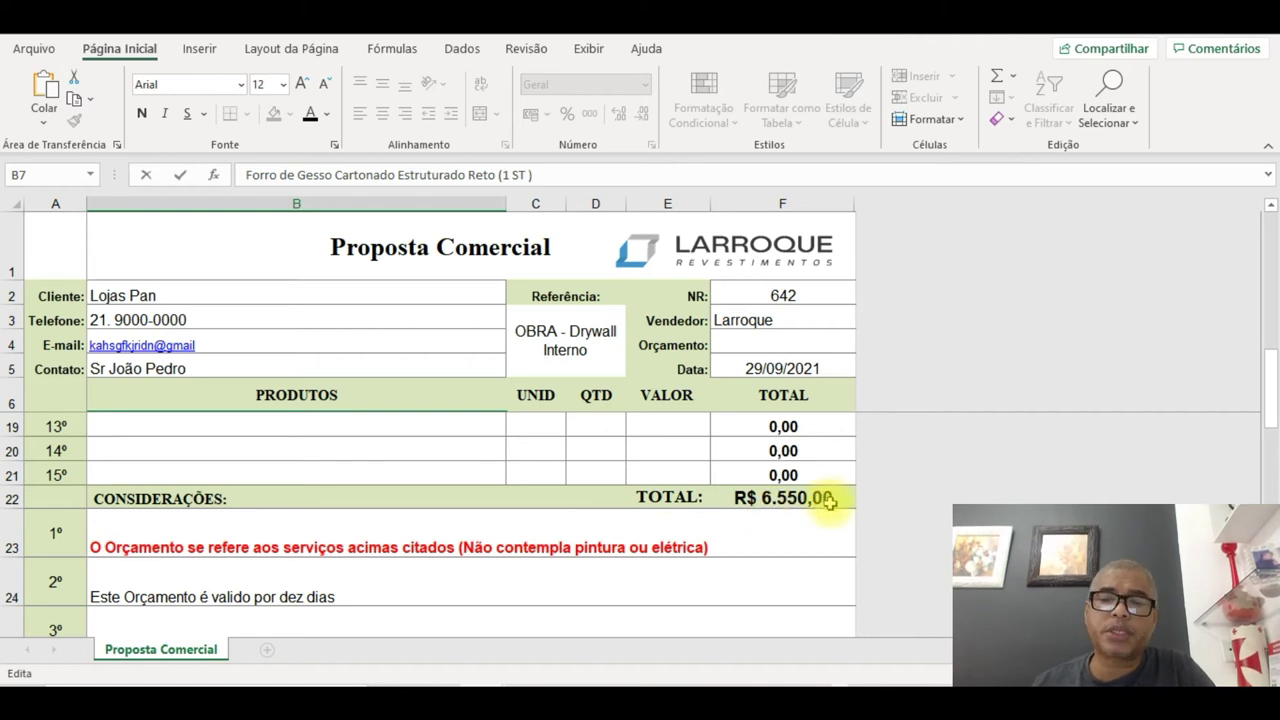
scroll(716, 521, "down", 1)
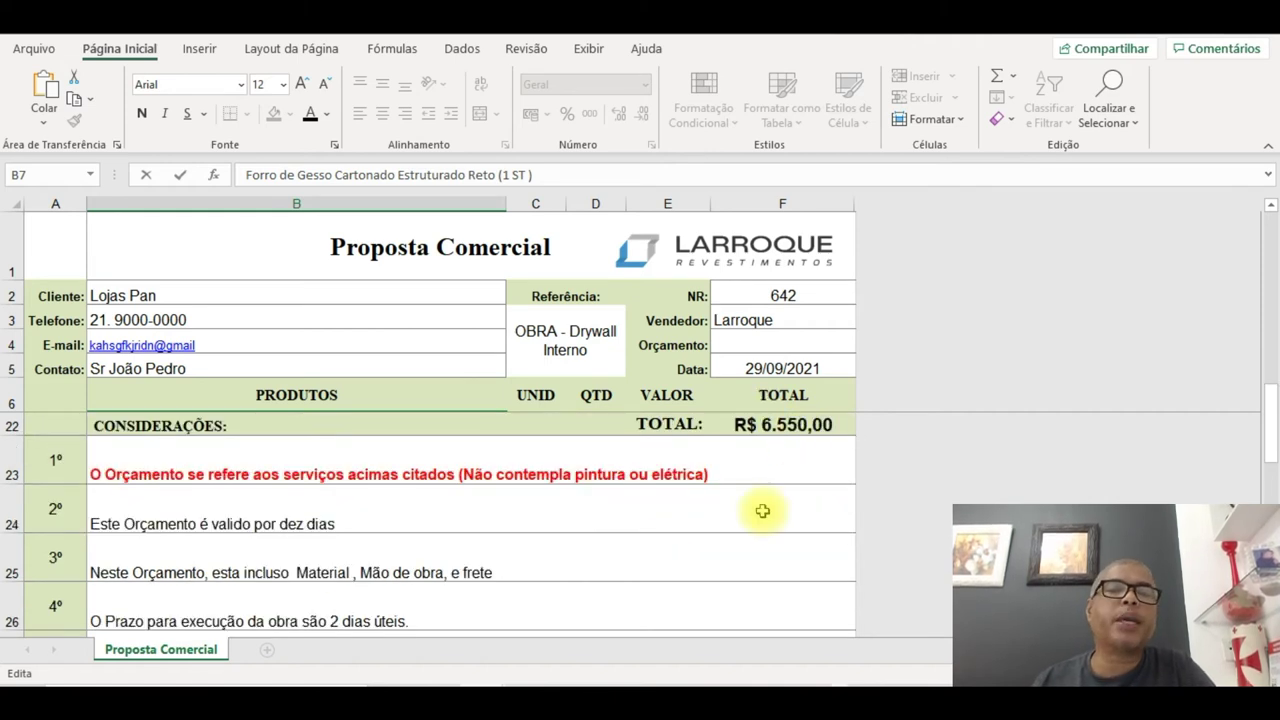
scroll(723, 545, "down", 2)
scroll(724, 545, "down", 3)
scroll(660, 542, "up", 2)
scroll(578, 558, "down", 1)
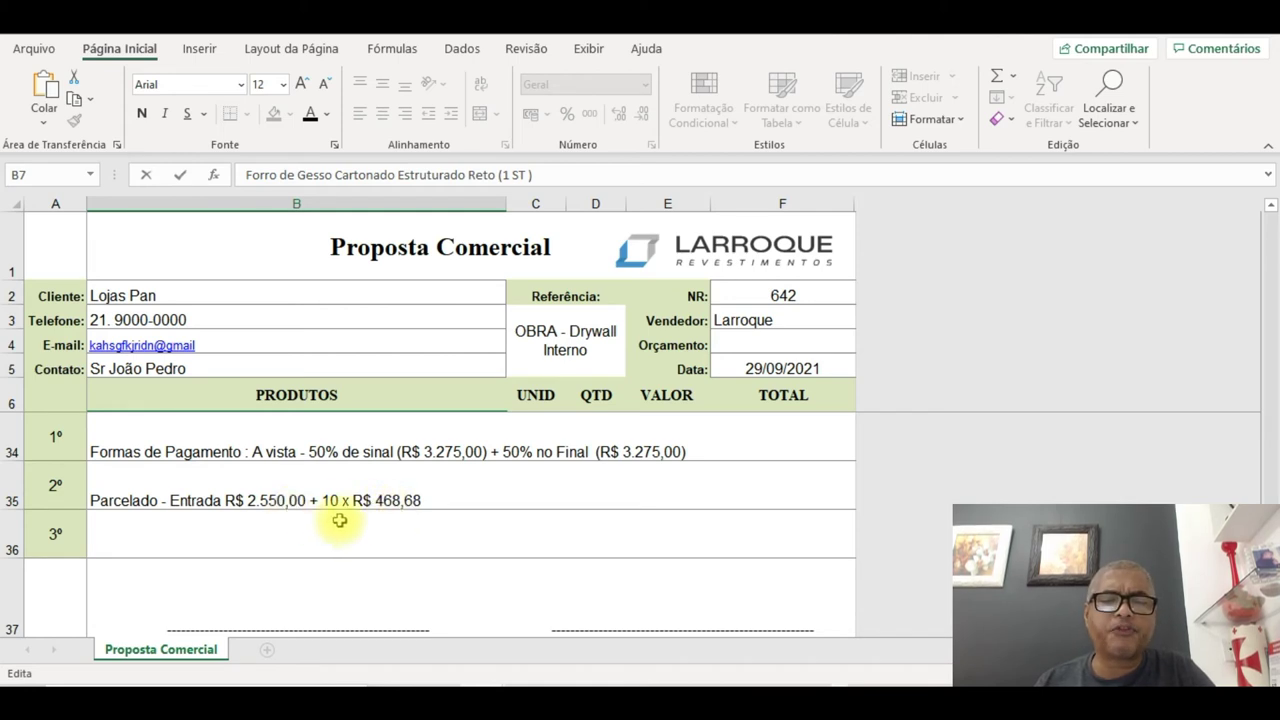
Append "(No Cartão de Crédito )" to the end of the "Parcelado" installment payment line in cell B35.
left_click(432, 508)
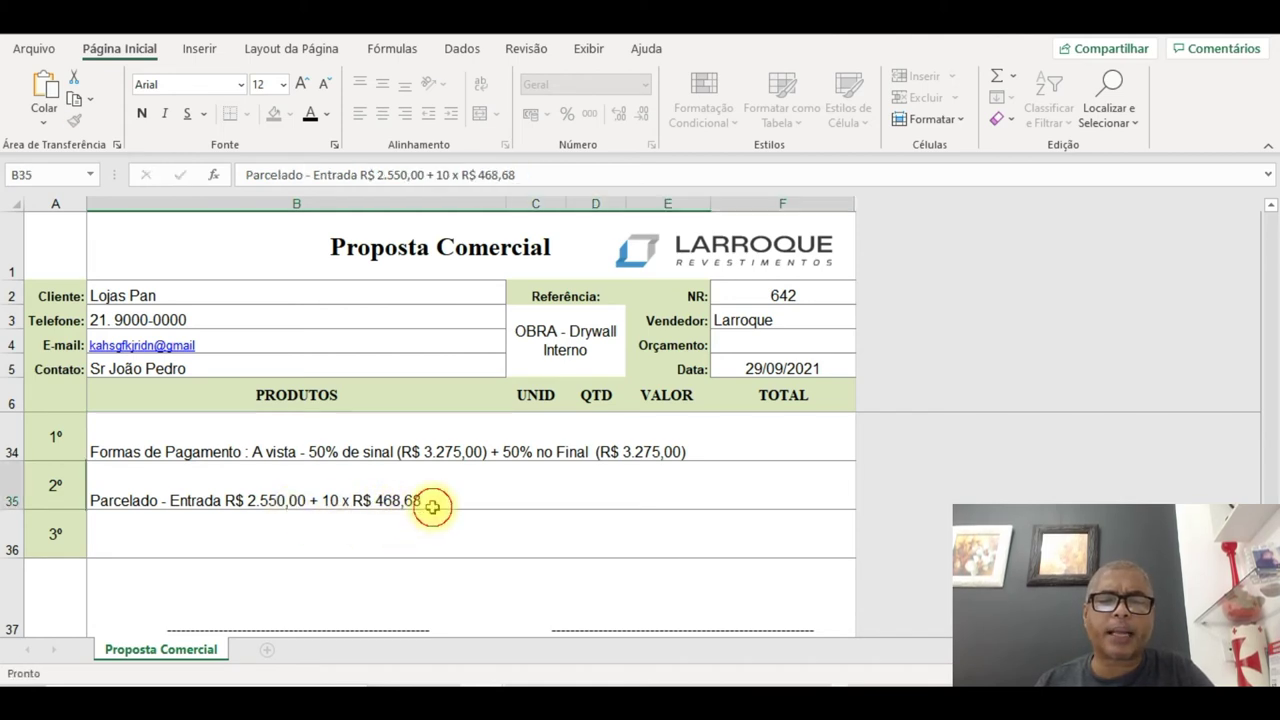
double_click(436, 503)
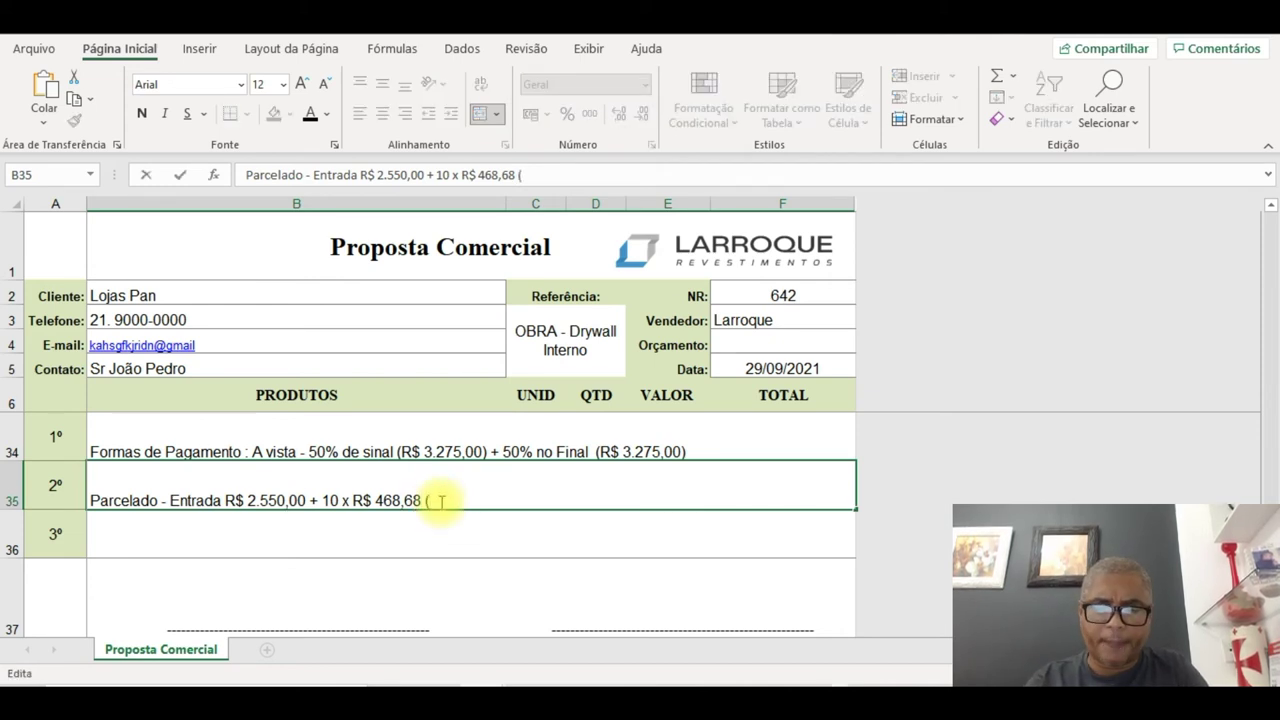
type("(")
key("Caps_Lock")
type("N")
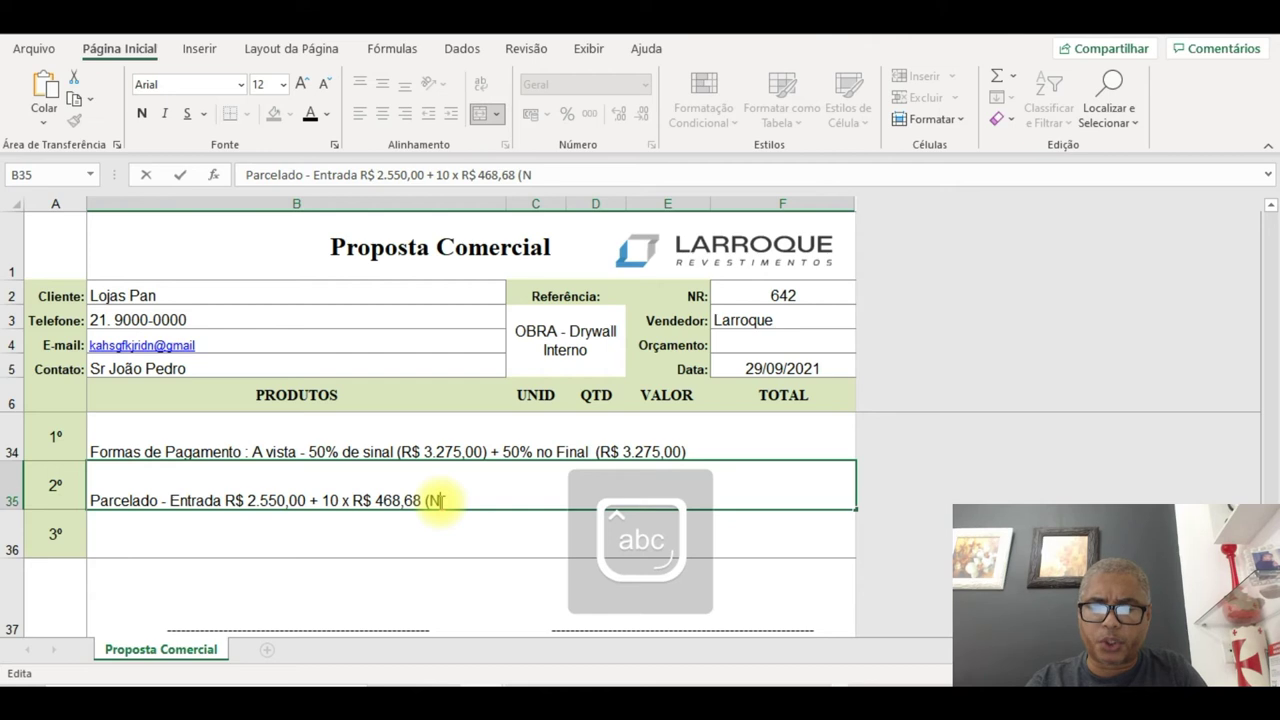
type("o Ca")
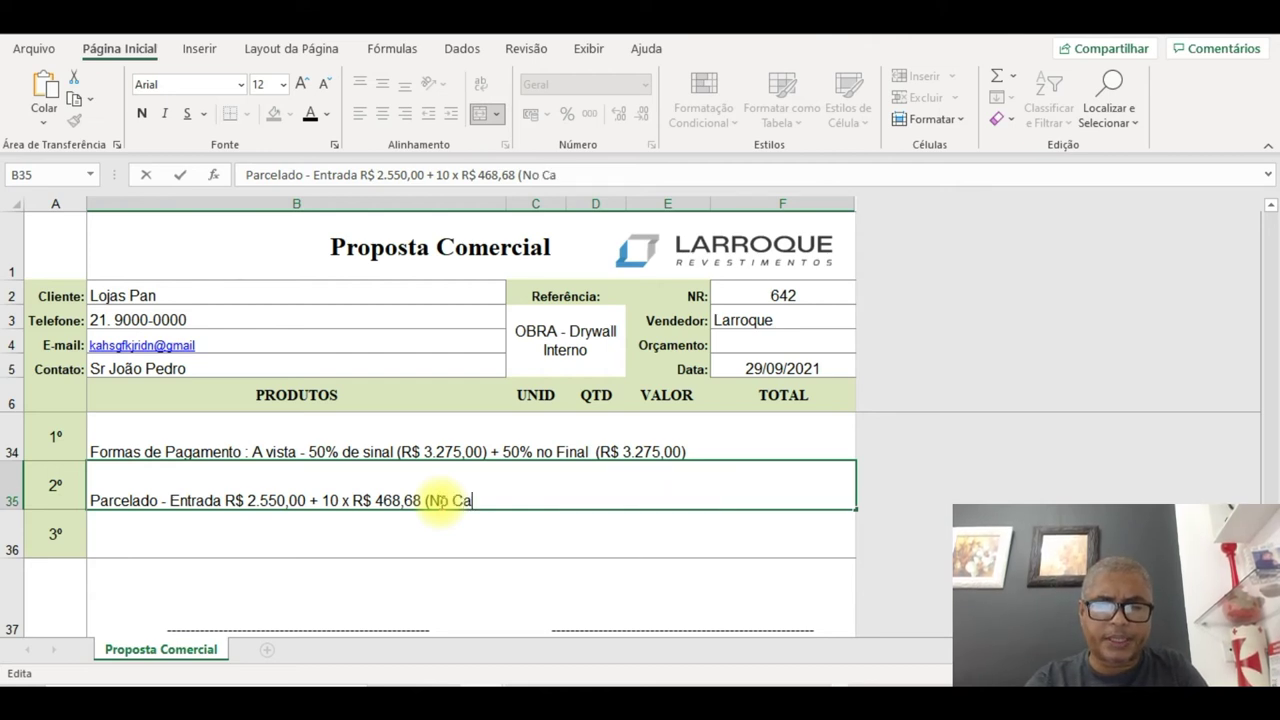
type("rtãoi")
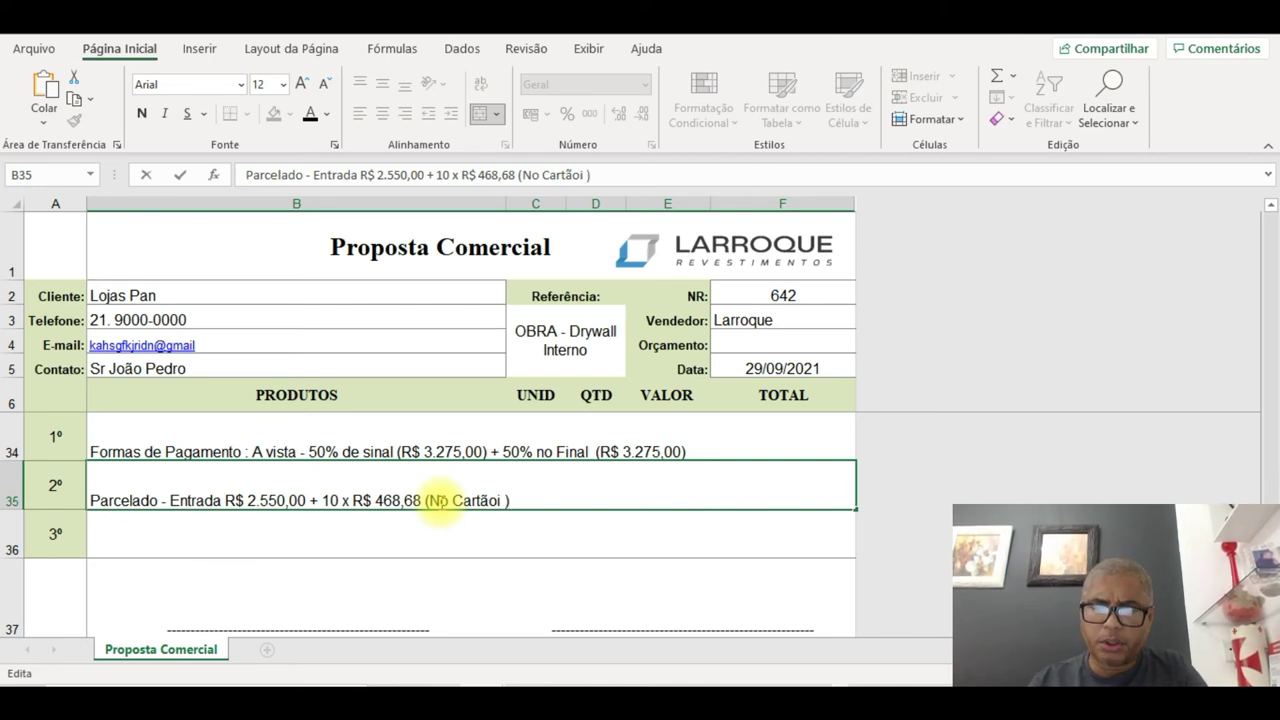
key("BackSpace")
key("BackSpace")
type("de Cr")
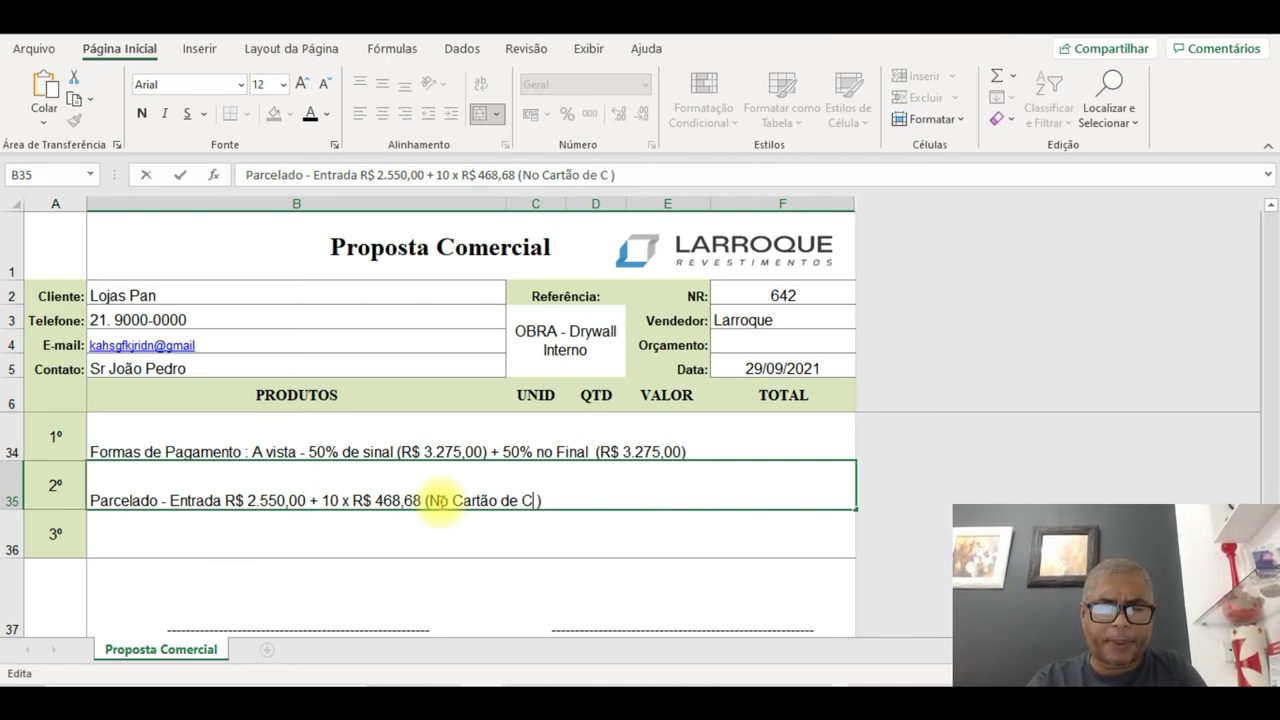
type("édito")
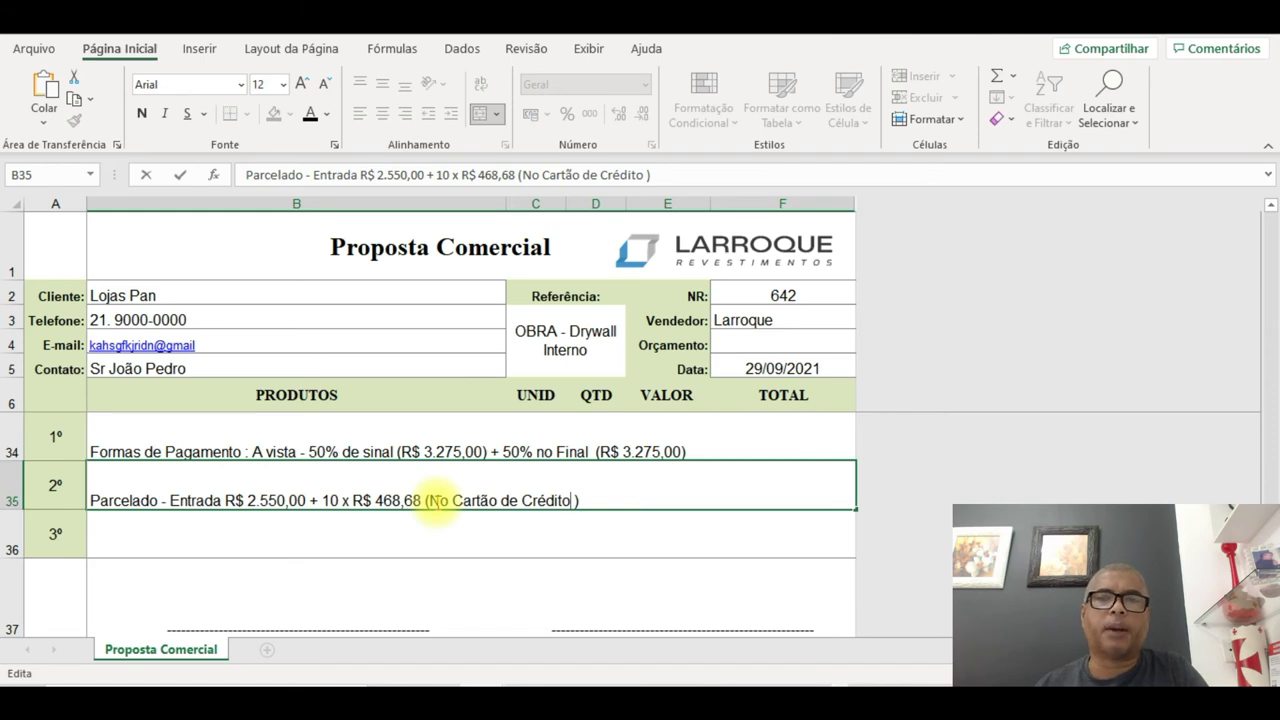
Set up saving a copy of the proposal as PDF (*.pdf) in the Documentos > Planilhas Hotmart folder on this PC.
scroll(420, 515, "down", 2)
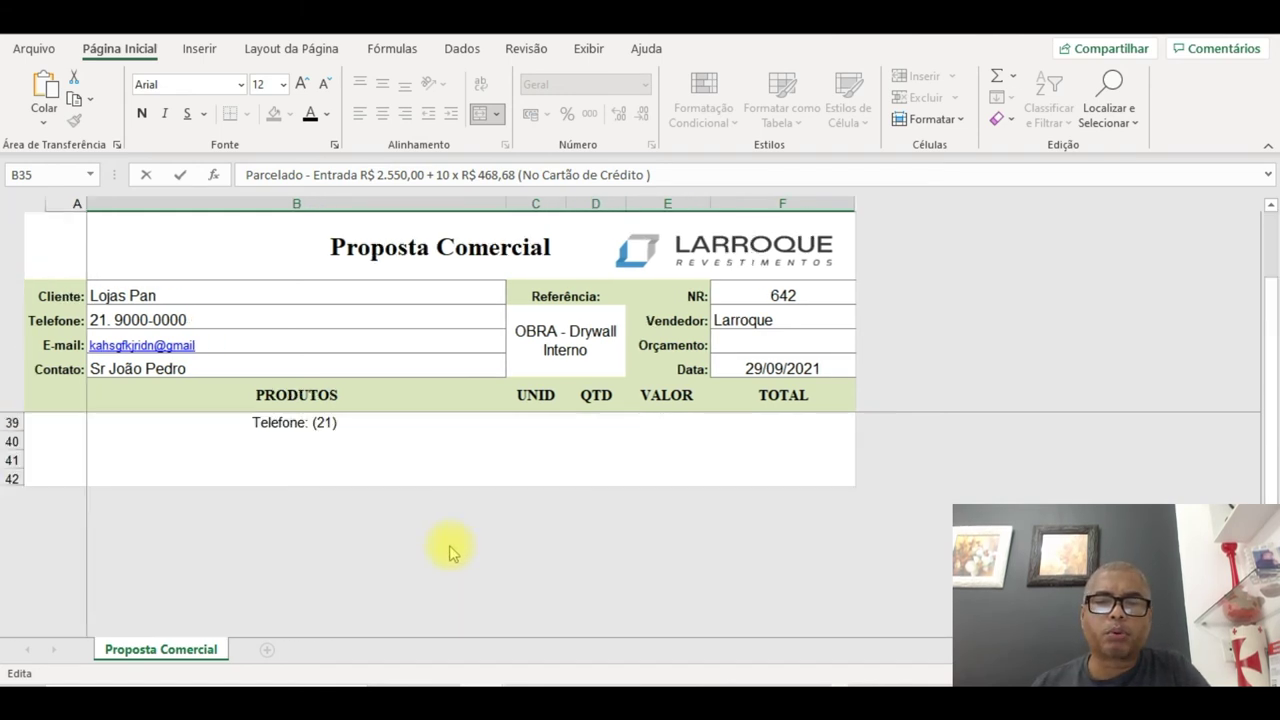
scroll(449, 549, "up", 4)
left_click(36, 47)
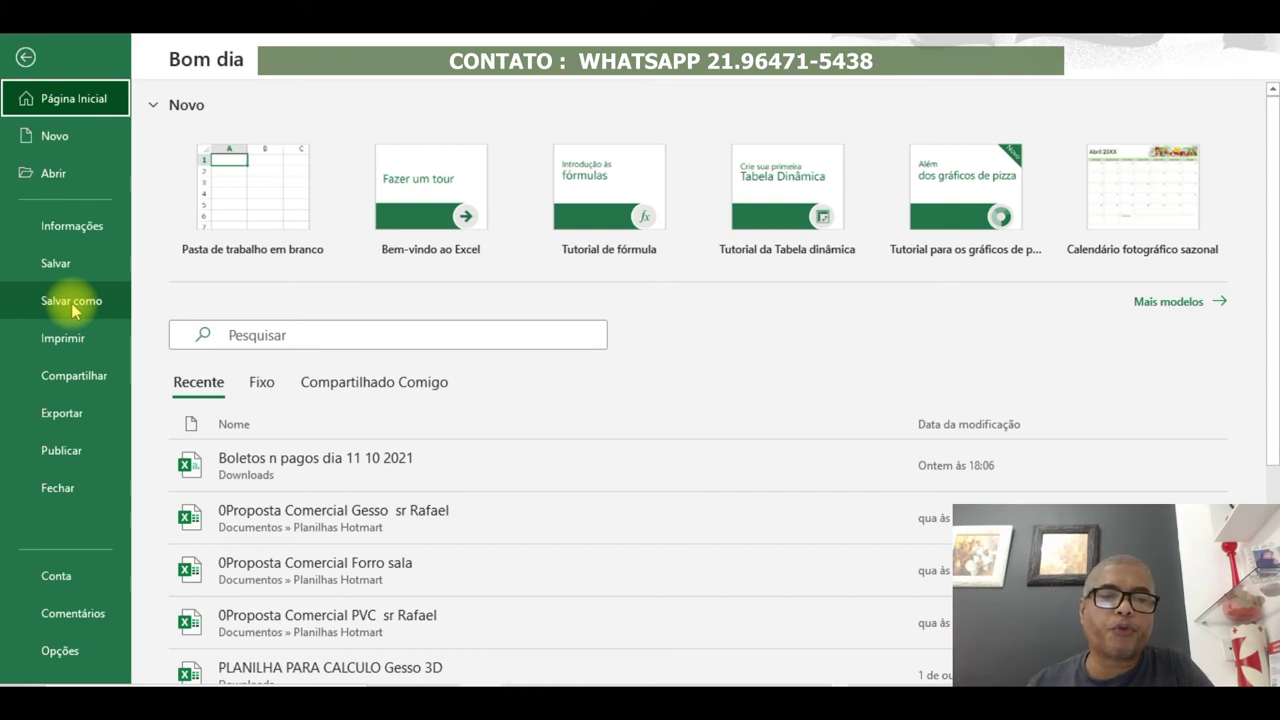
left_click(72, 305)
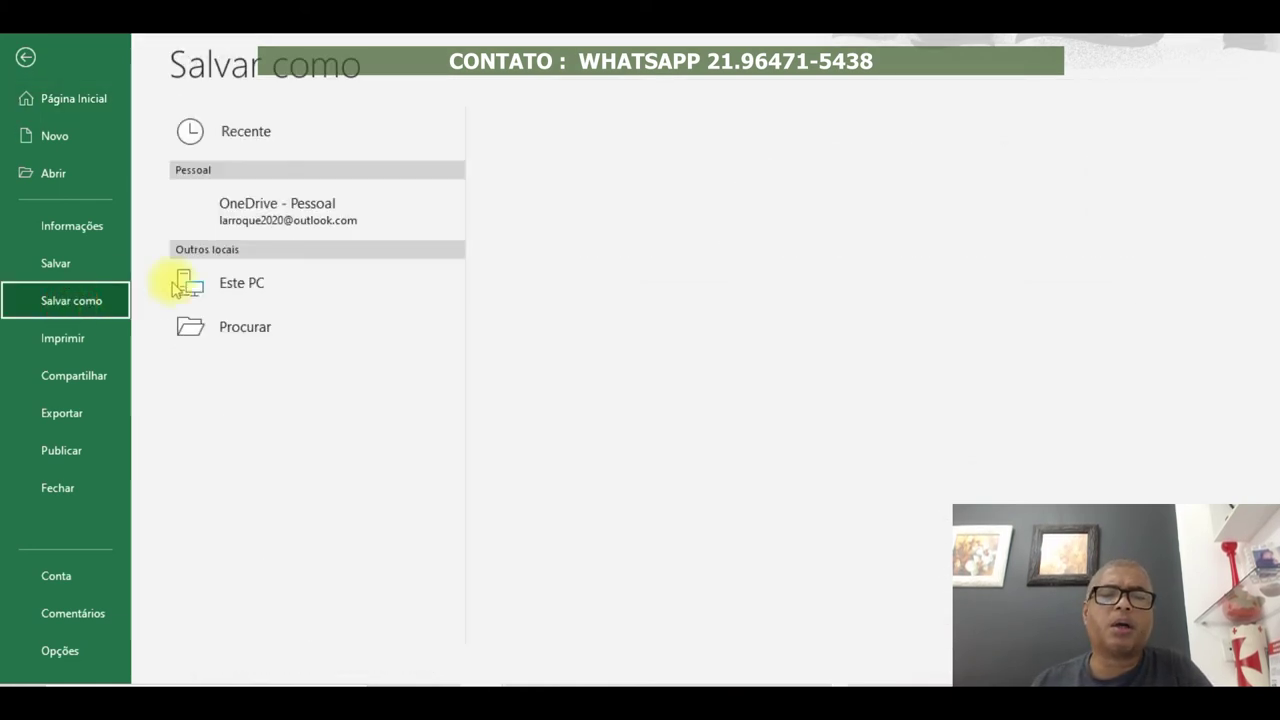
left_click(265, 280)
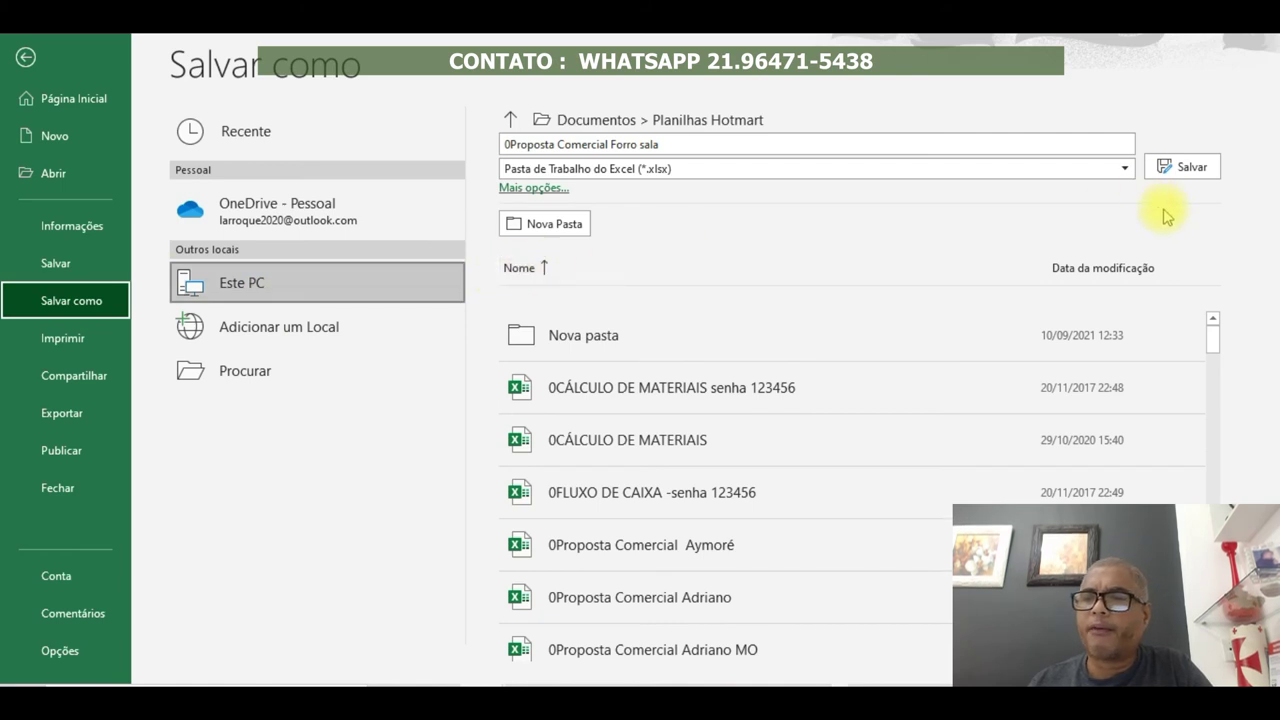
left_click(1124, 168)
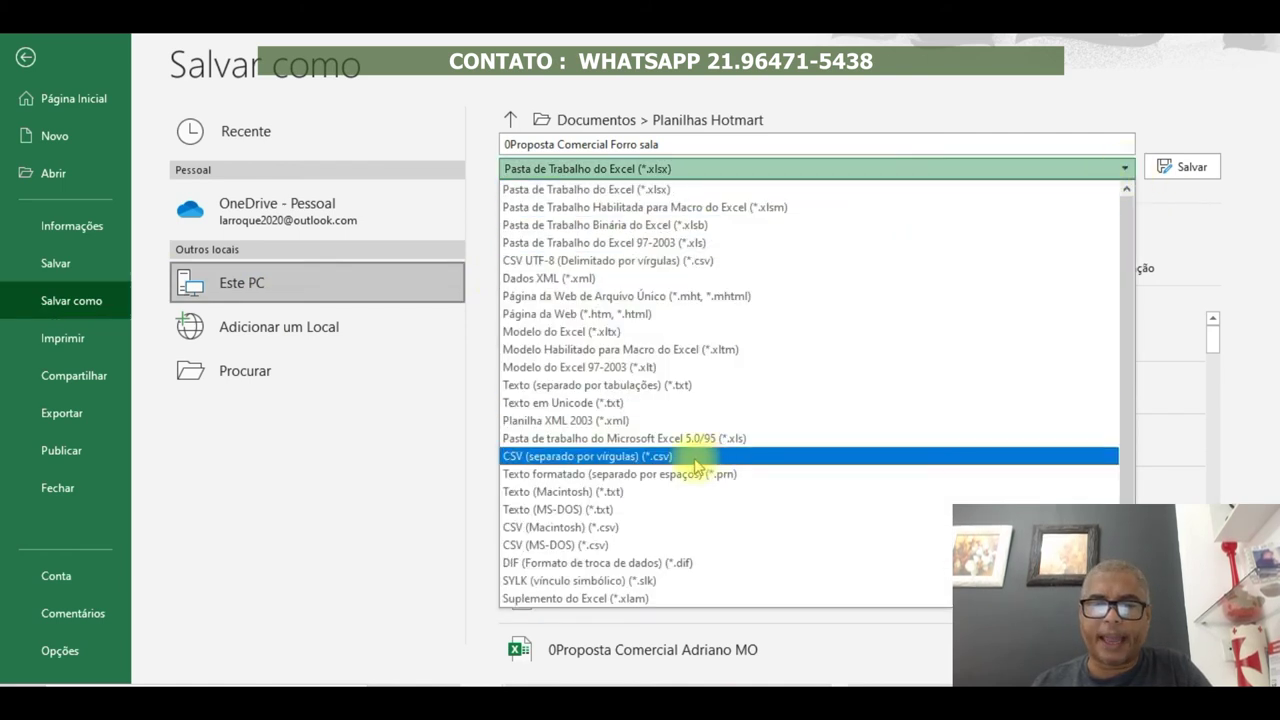
scroll(600, 520, "down", 2)
left_click(517, 545)
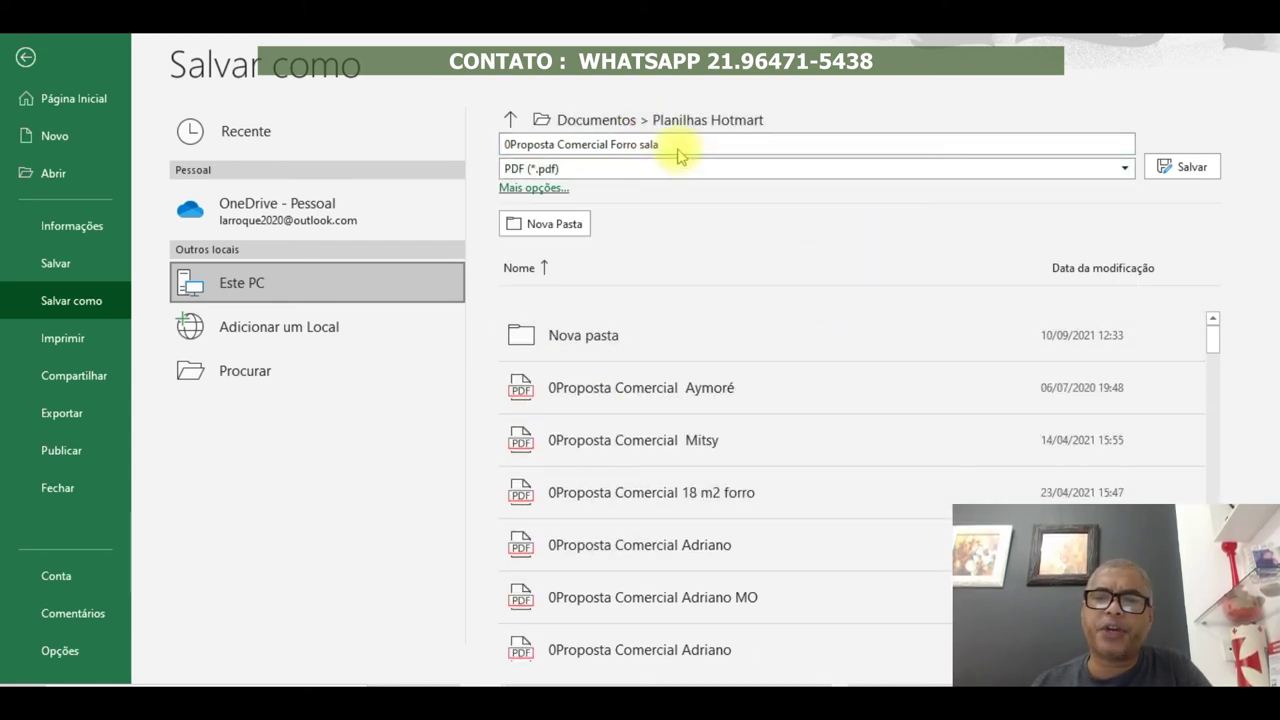
Name the PDF "0Proposta Comercial" followed by the contact's title and first name, and save it.
key("F12")
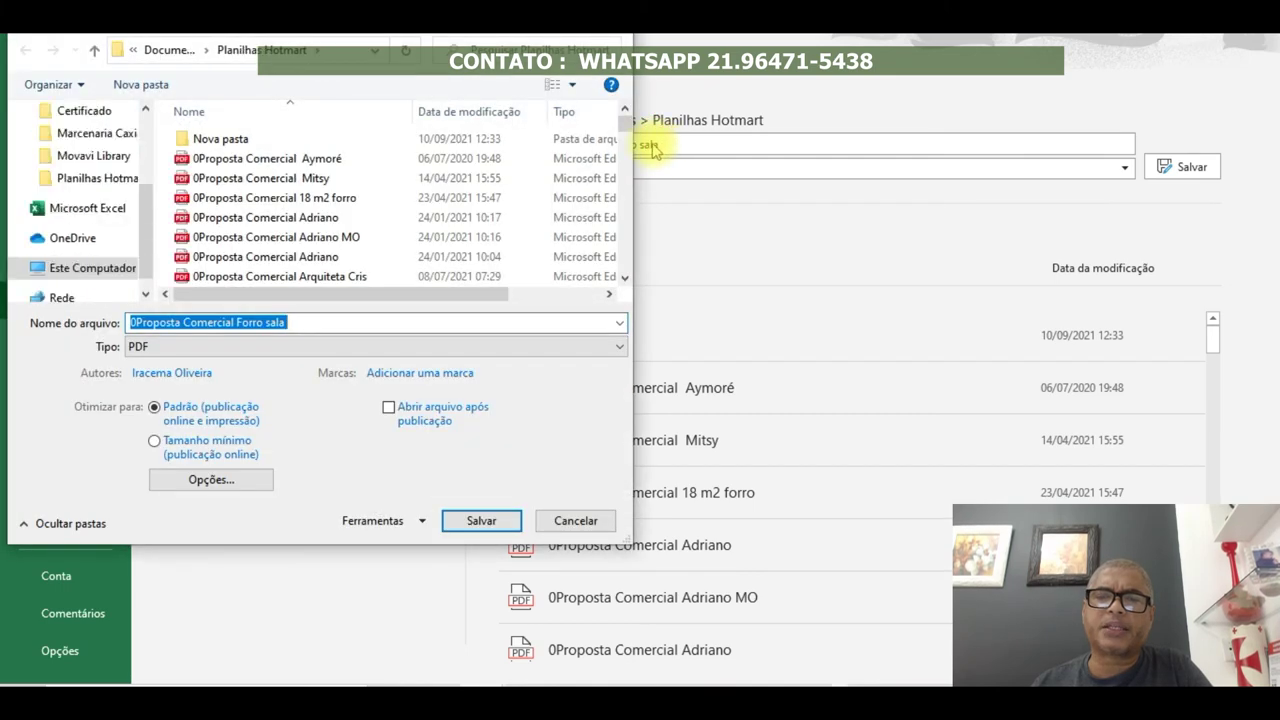
left_click(614, 35)
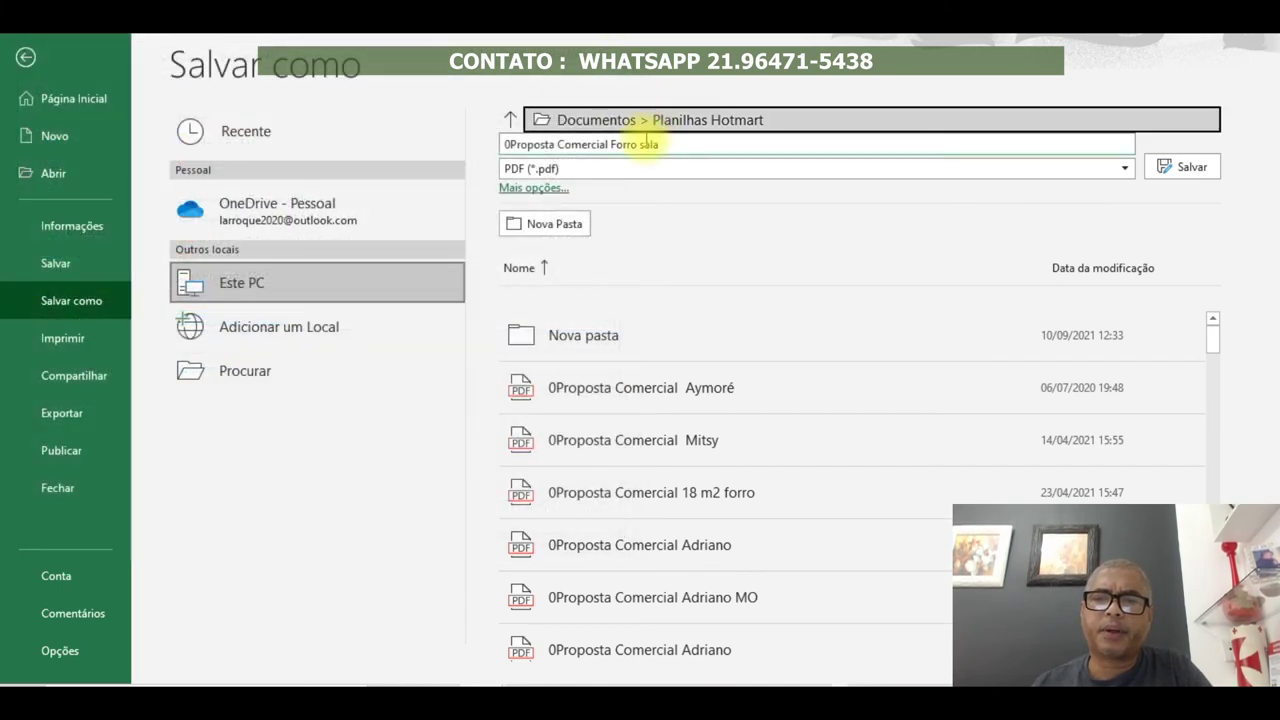
left_click(642, 148)
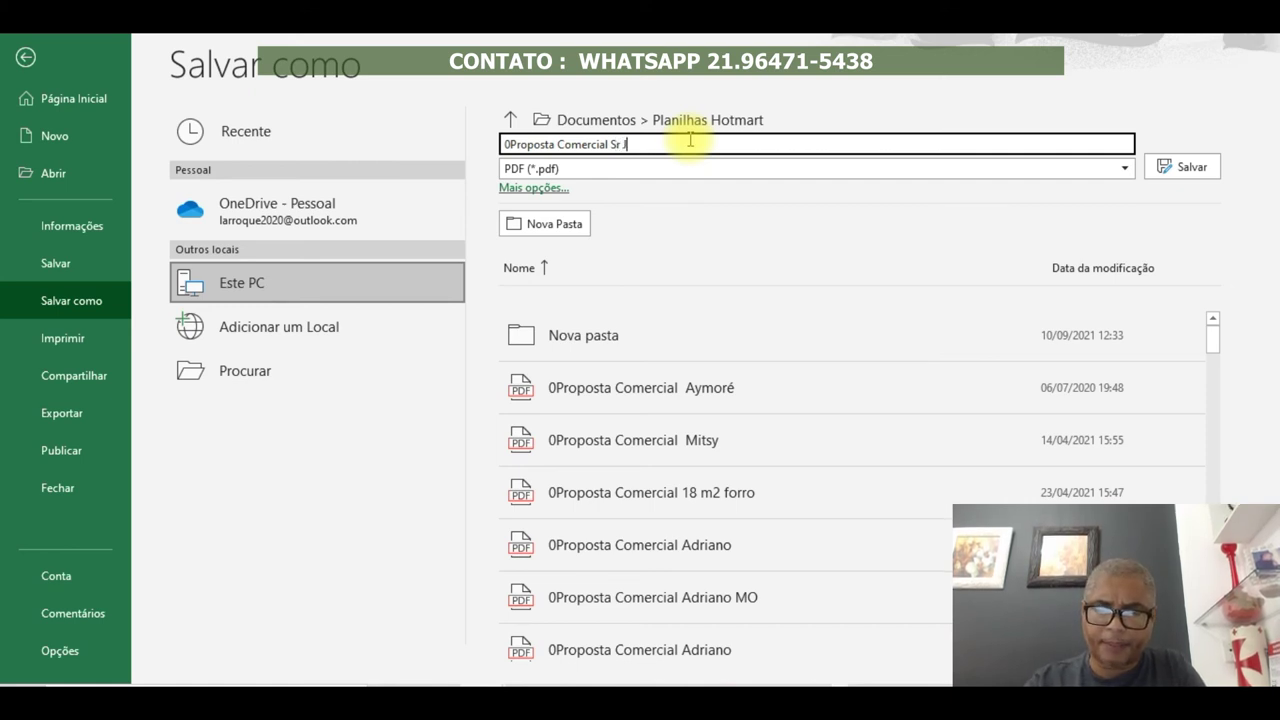
type("ão")
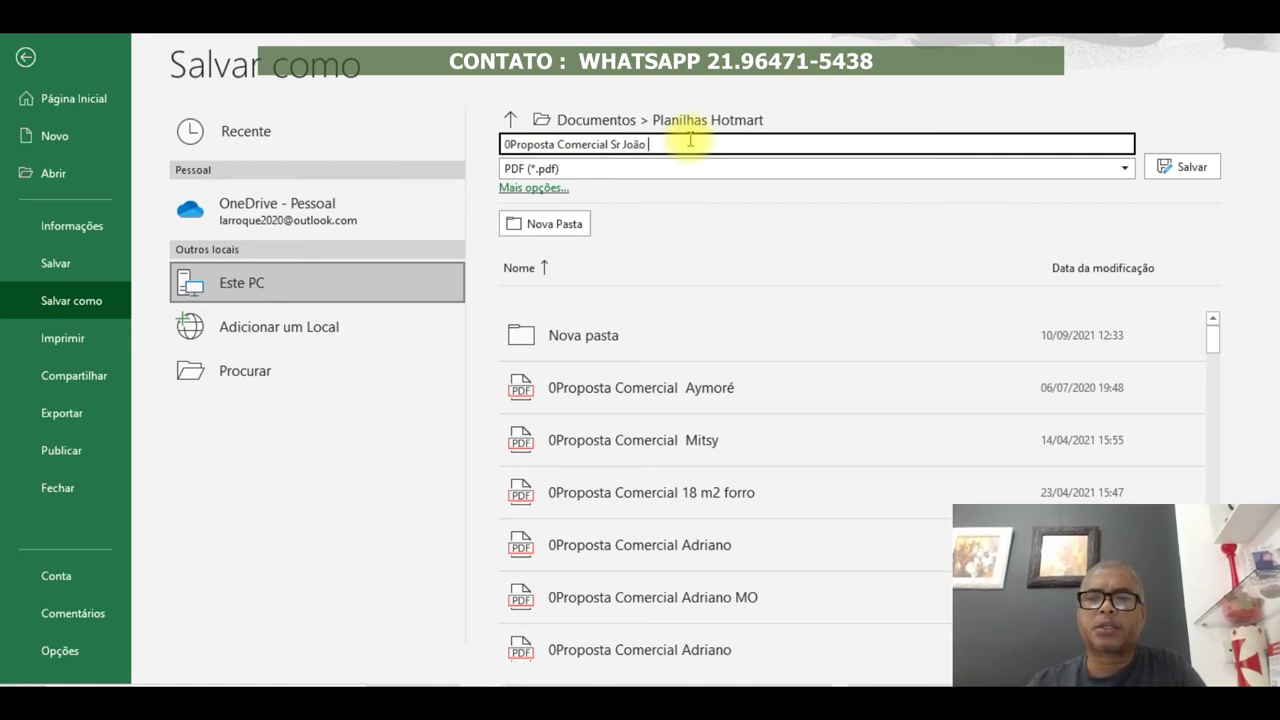
left_click(1183, 166)
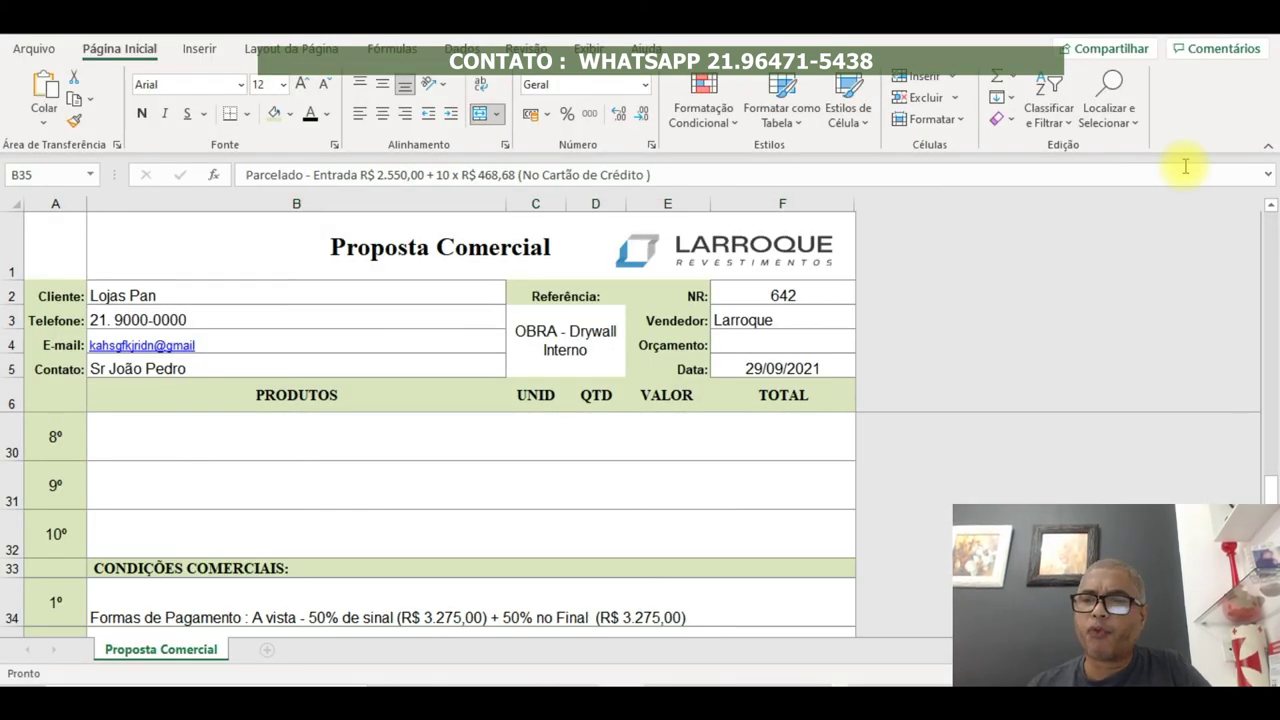
Switch to File Explorer and look through the Planilhas Hotmart folder for the exported proposal PDF.
left_click(1180, 40)
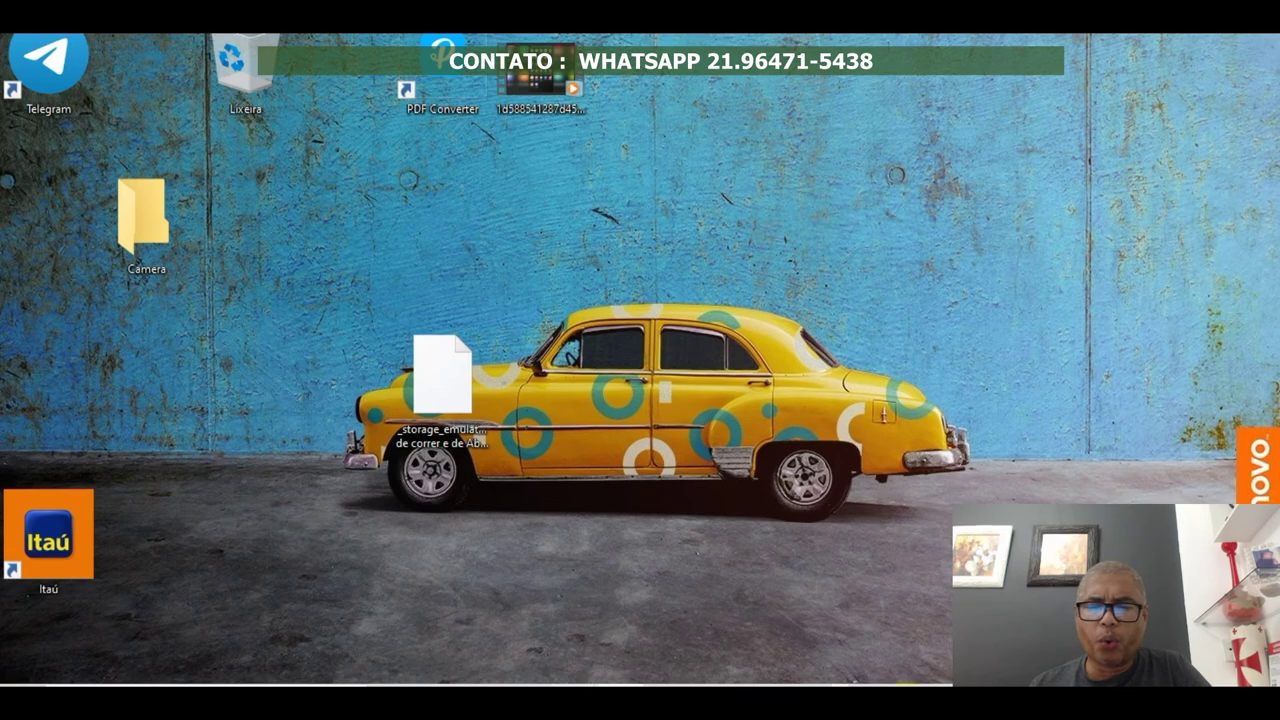
left_click(837, 681)
scroll(606, 290, "down", 6)
scroll(595, 396, "down", 4)
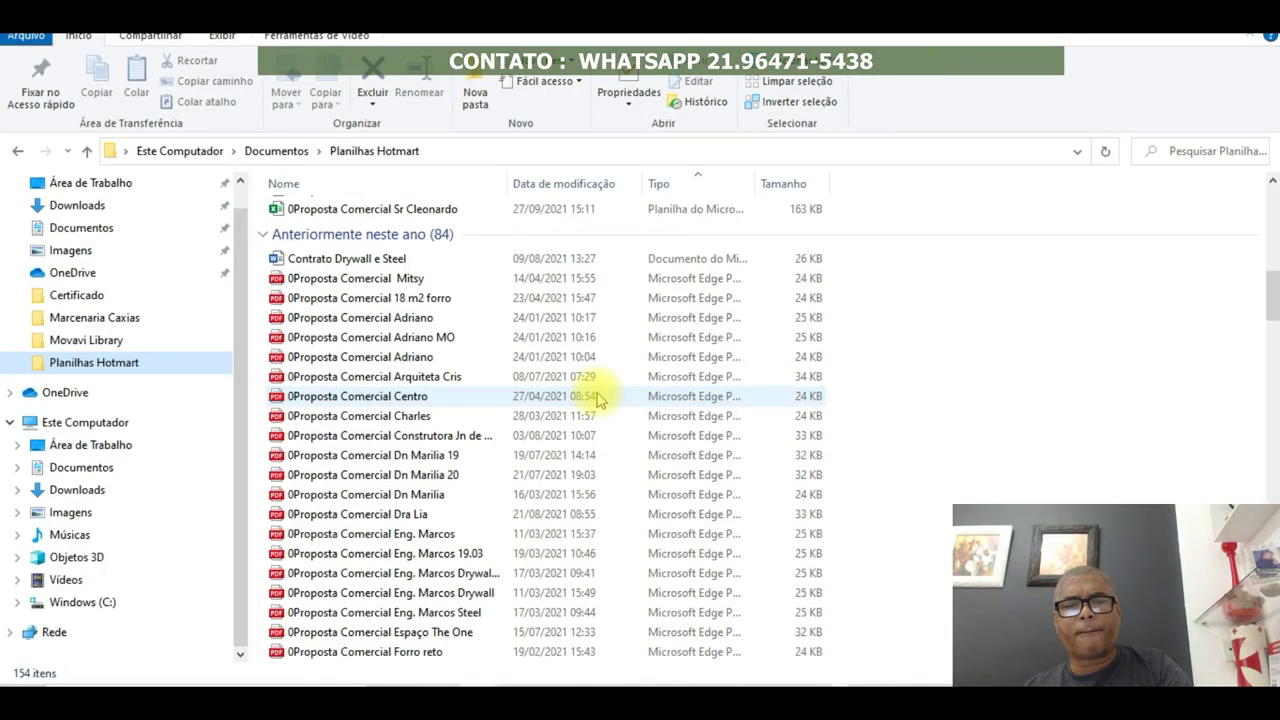
scroll(593, 398, "up", 4)
scroll(590, 396, "up", 5)
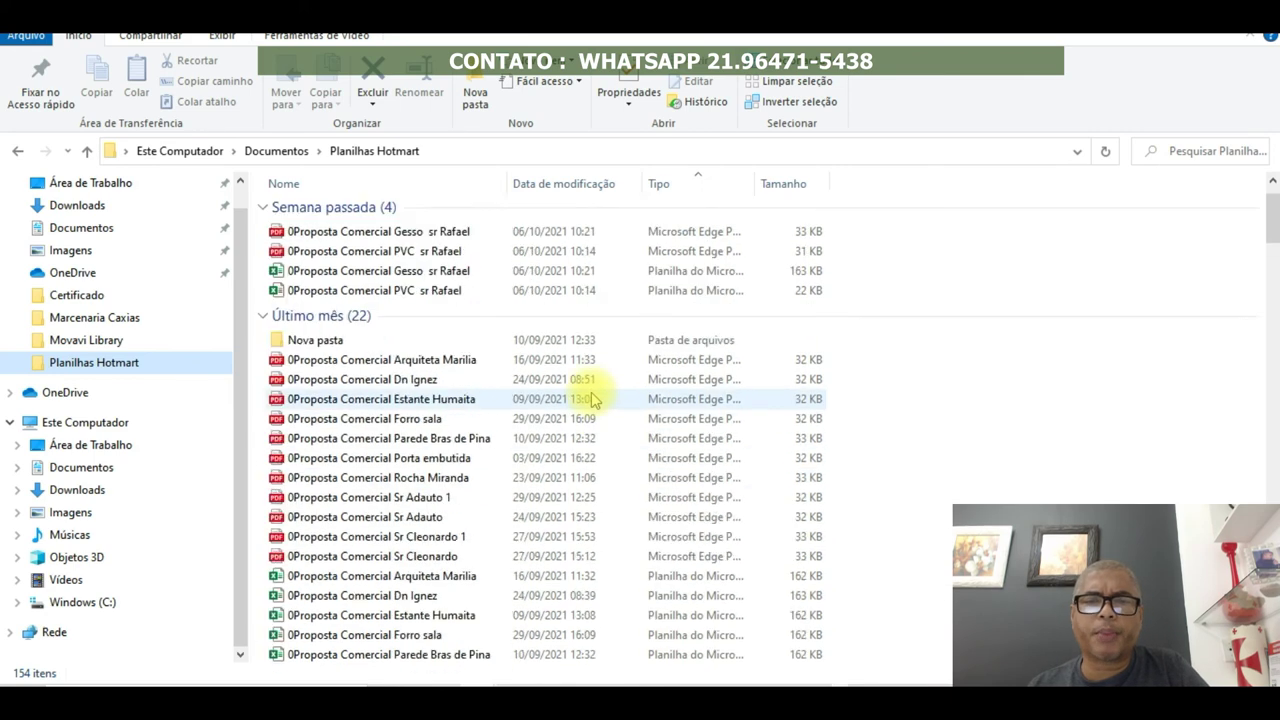
scroll(800, 320, "down", 1)
scroll(815, 323, "down", 6)
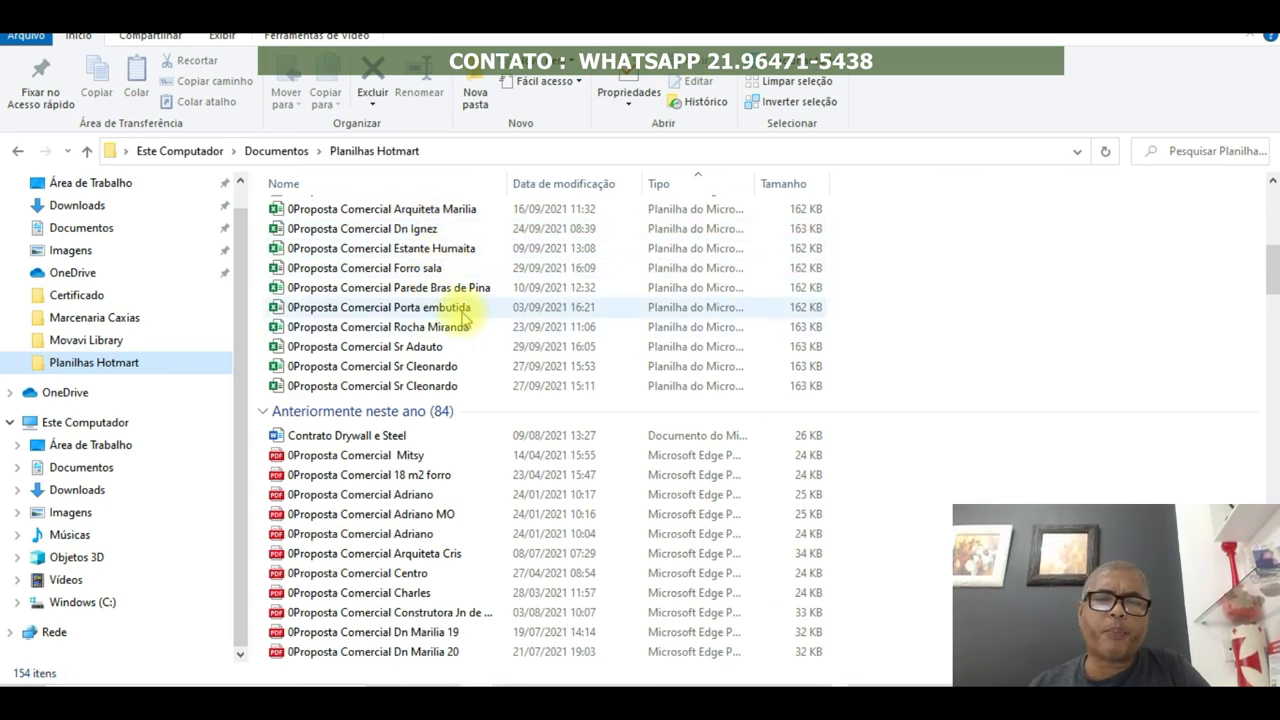
scroll(465, 320, "up", 2)
scroll(484, 356, "up", 5)
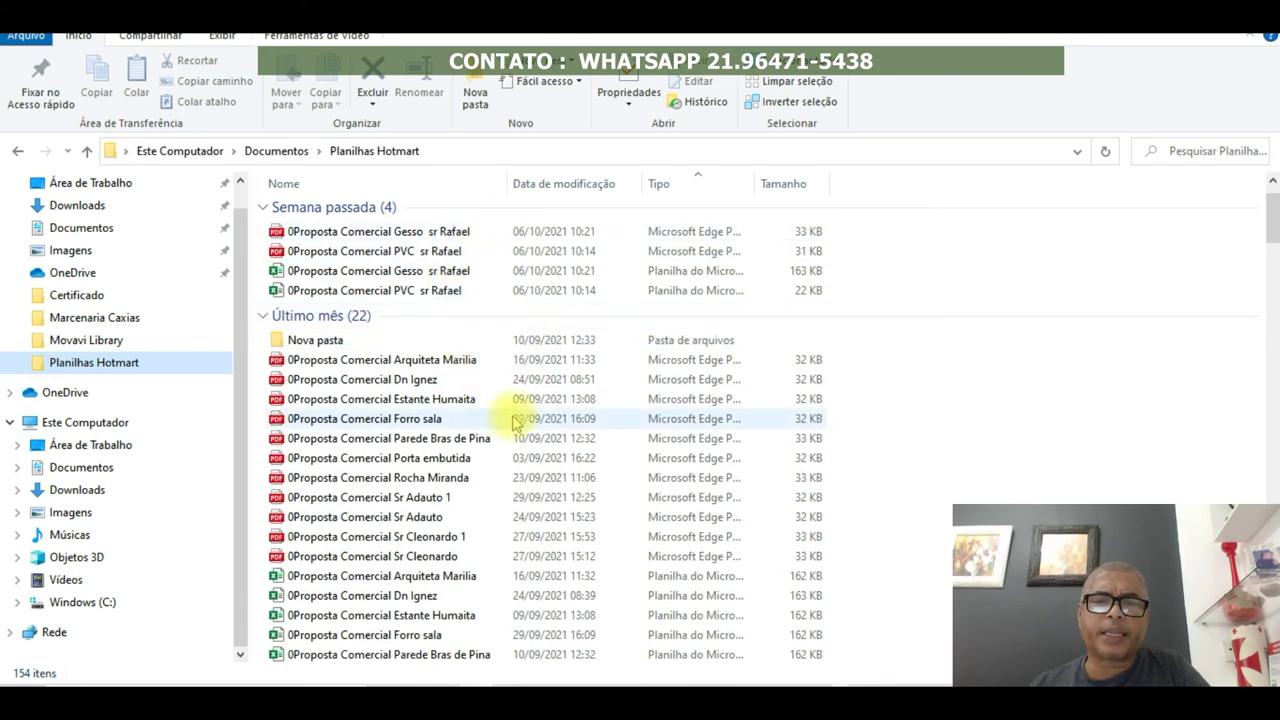
Open the proposal PDF saved today and check its product table and considerations.
left_click(370, 237)
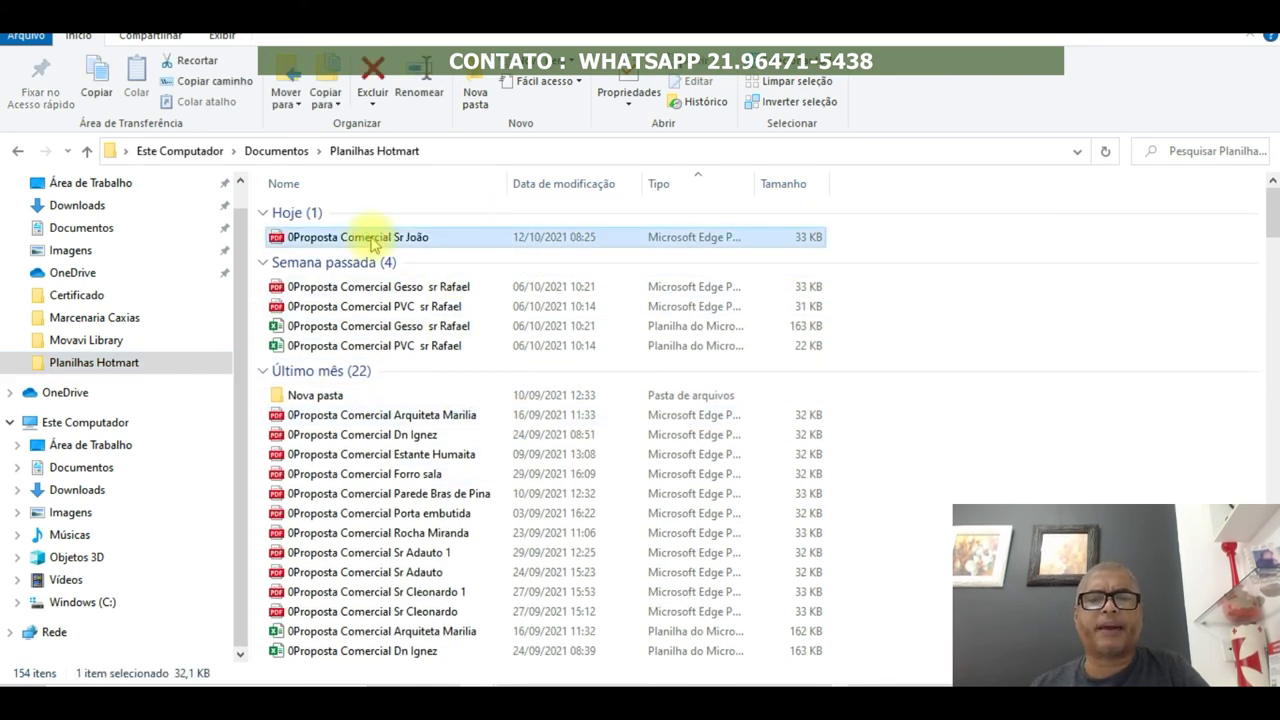
double_click(370, 237)
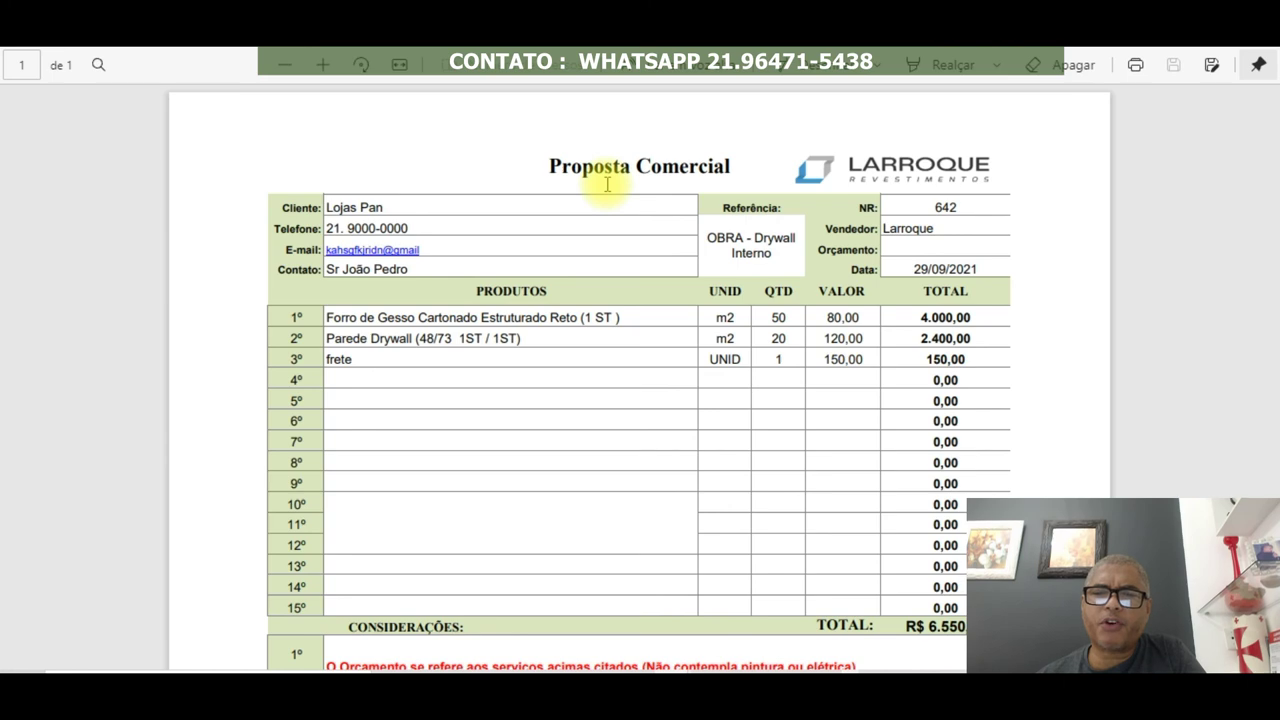
scroll(608, 183, "down", 3)
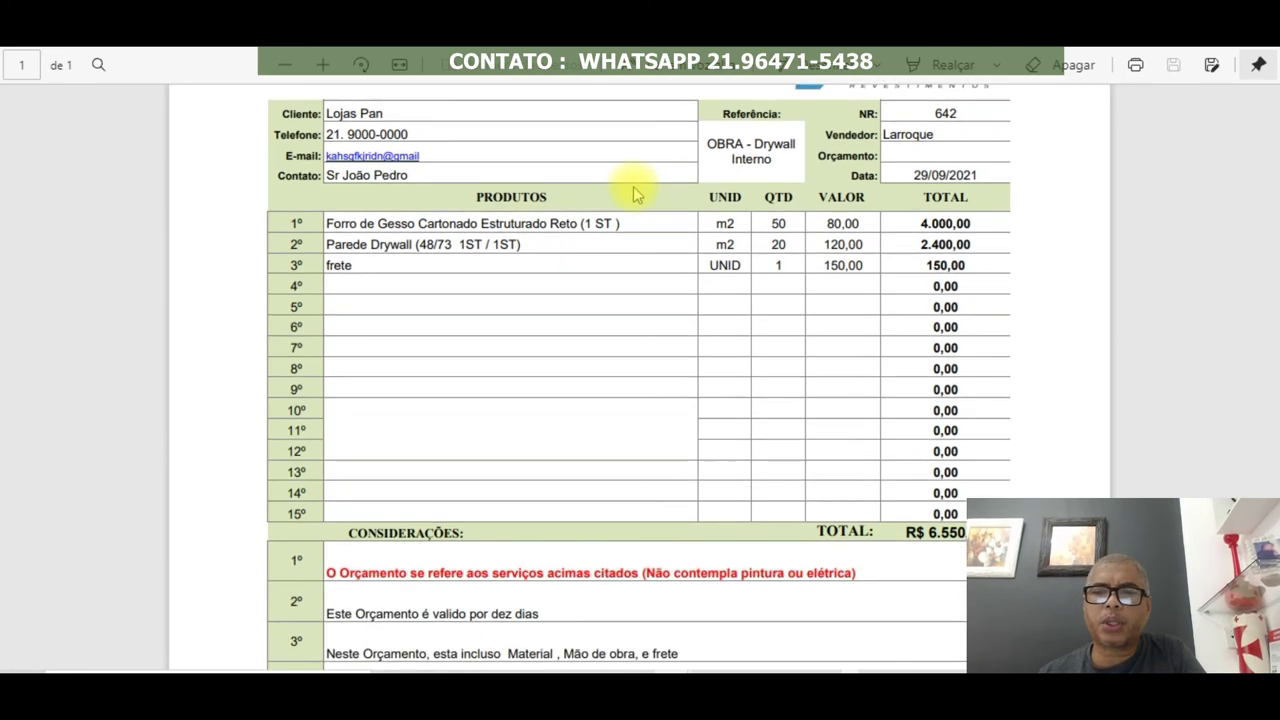